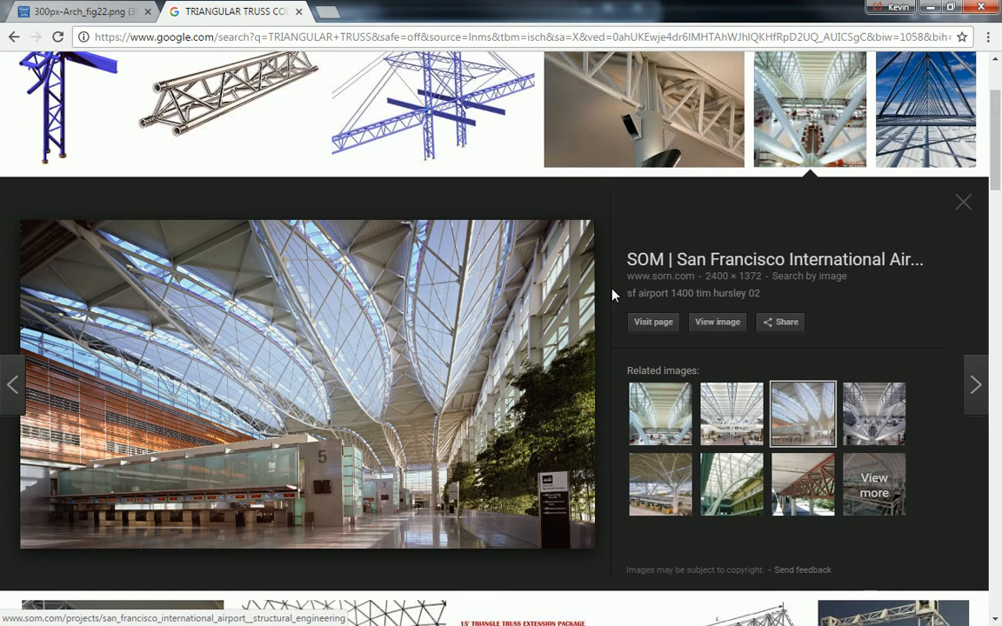
Switch to Grasshopper and line up the uppermost IntCrv component with the two IntCrv components below it
mouse_move(708, 5)
mouse_down()
mouse_move(712, 19)
mouse_move(712, 1)
mouse_up()
key(alt+Tab)
right_drag(841, 286, 743, 248)
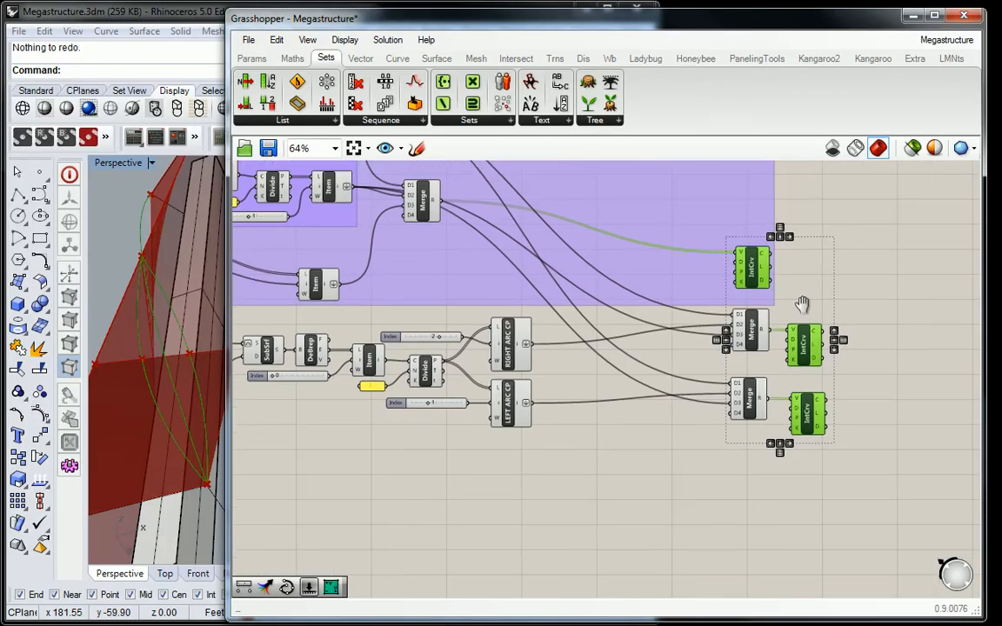
click(739, 280)
drag(740, 280, 805, 268)
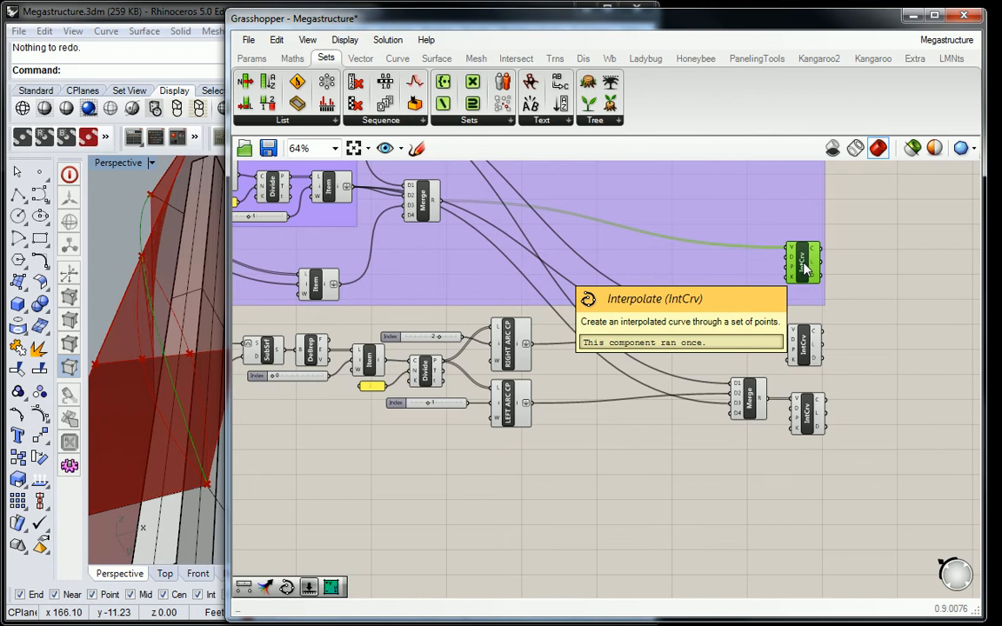
right_drag(888, 285, 868, 287)
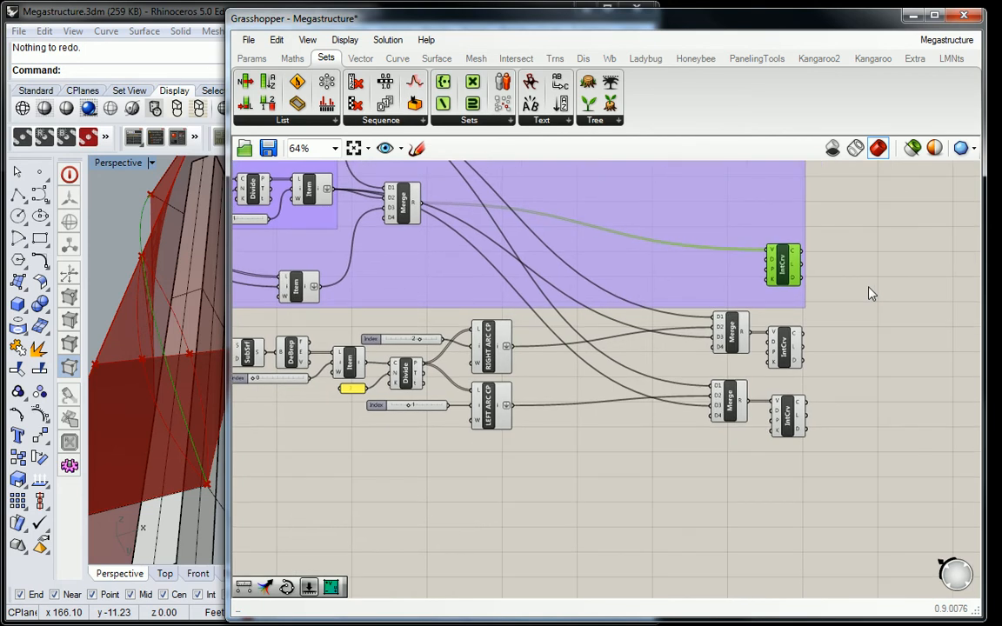
click(871, 293)
Add a Divide Curve component on the canvas beside the uppermost IntCrv
click(404, 61)
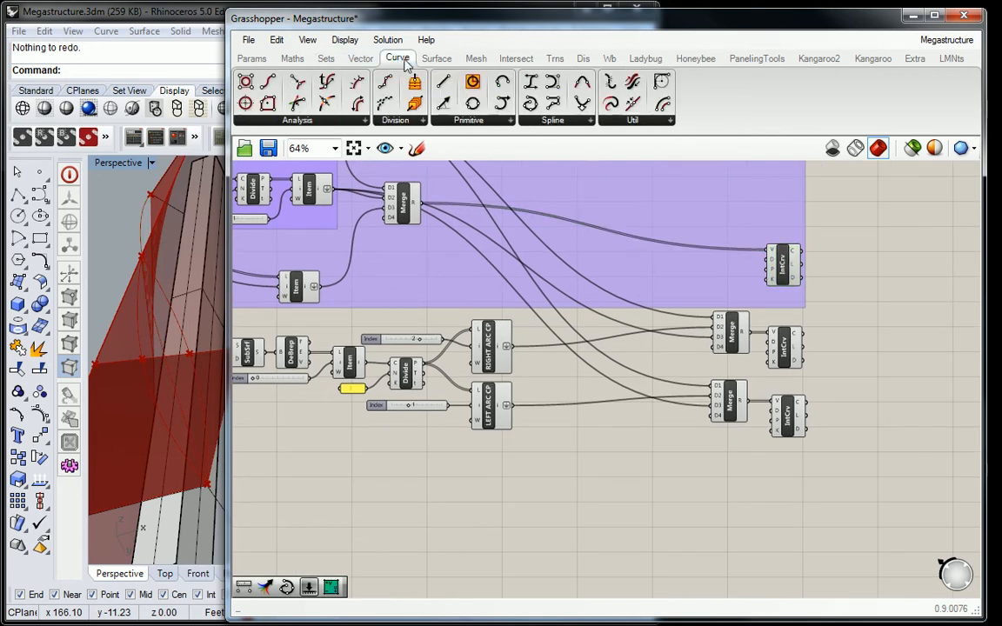
click(383, 84)
click(845, 284)
scroll(835, 283, up, 3)
click(853, 276)
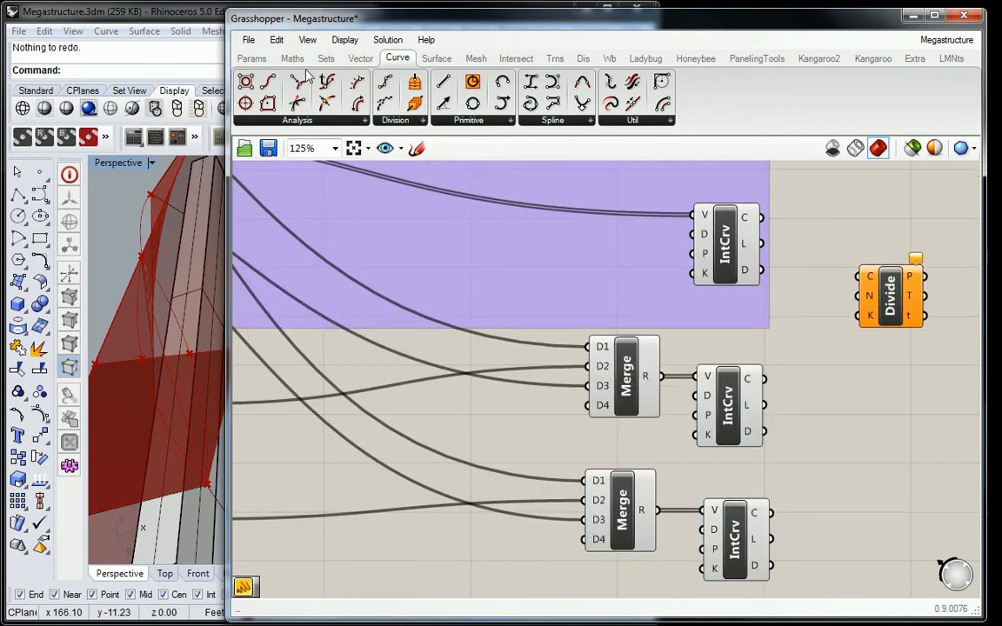
Add a small panel containing 5, wire it to Divide's N input, and place it above the uppermost IntCrv
click(247, 58)
drag(449, 103, 732, 338)
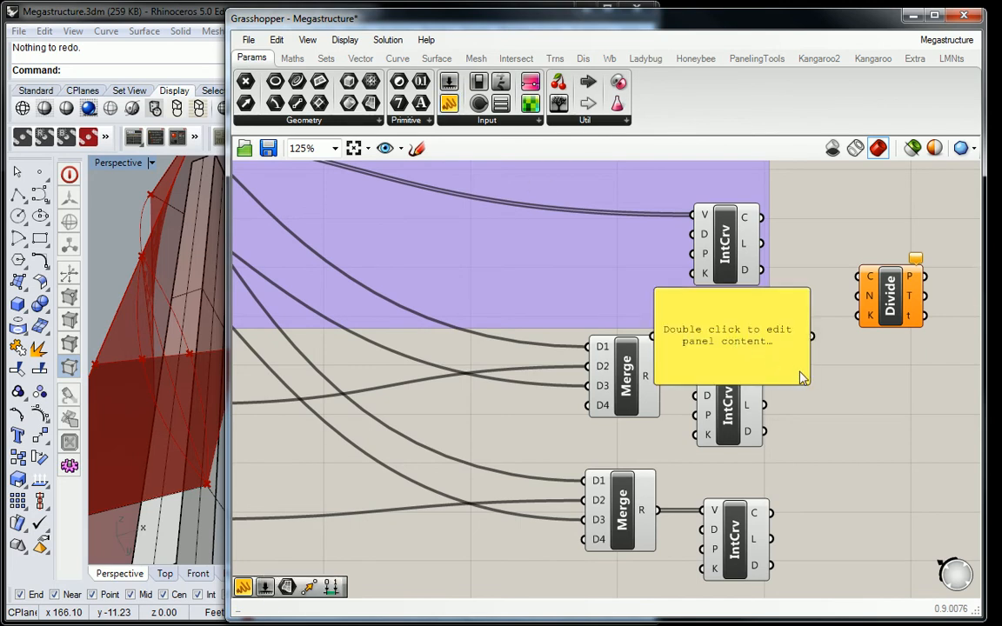
drag(808, 382, 757, 333)
double_click(700, 307)
text(5)
click(740, 418)
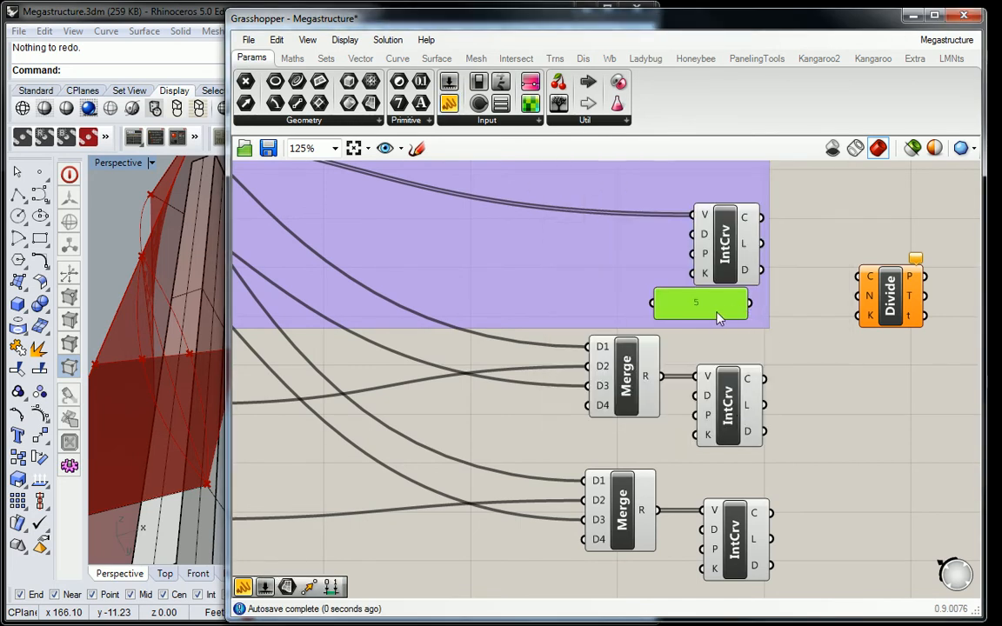
drag(750, 313, 858, 296)
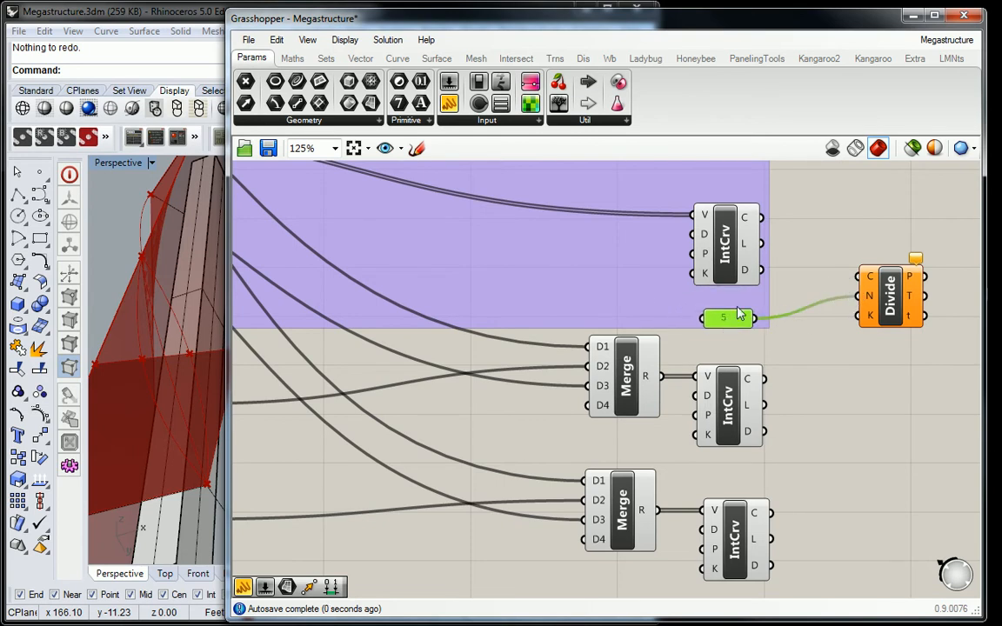
drag(735, 324, 744, 189)
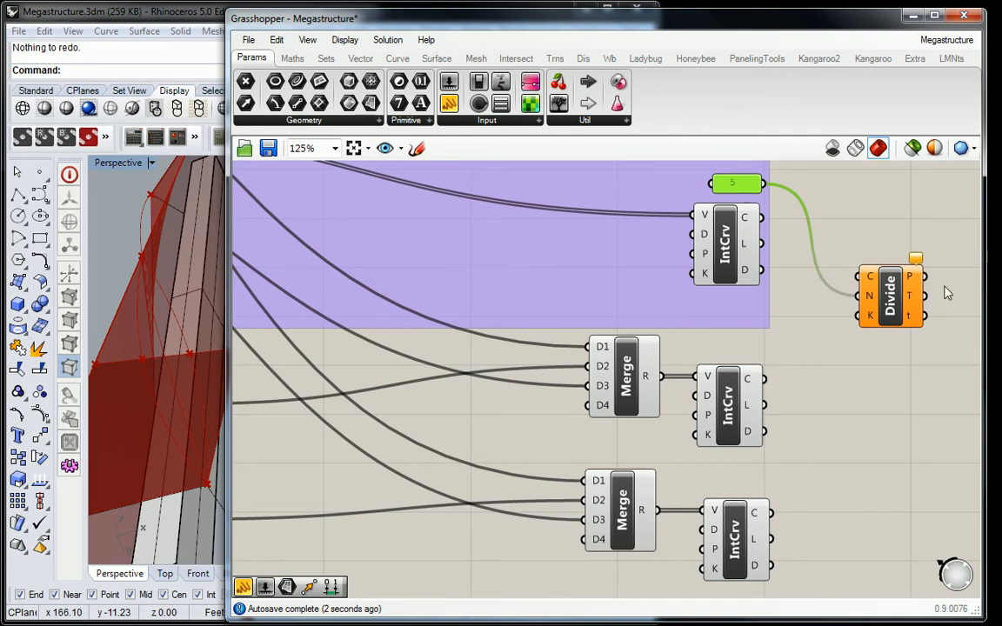
Move Divide level with the uppermost IntCrv and wire the IntCrv curve output to Divide's C input
drag(909, 283, 893, 231)
drag(762, 217, 843, 223)
right_drag(216, 315, 179, 374)
scroll(727, 300, down, 3)
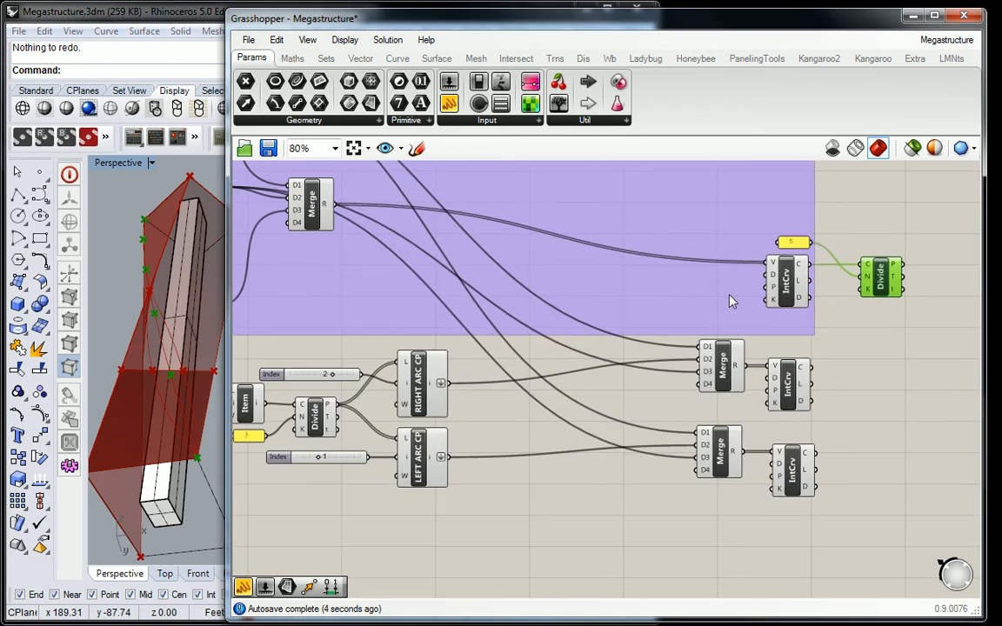
right_drag(792, 270, 694, 321)
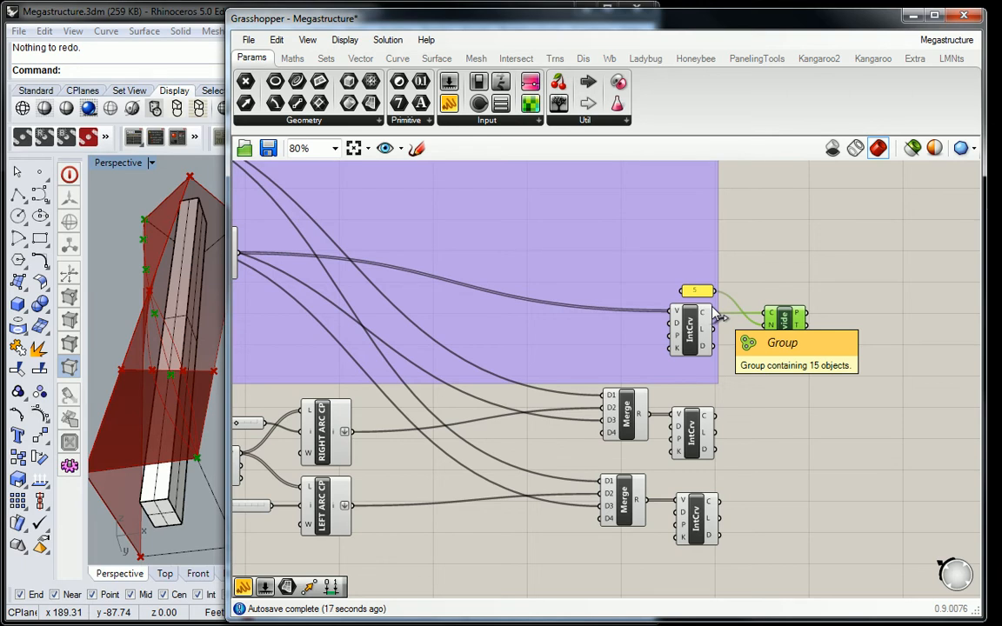
Make room between the uppermost IntCrv and Divide, and place a Shatter component there
drag(689, 330, 622, 326)
click(717, 249)
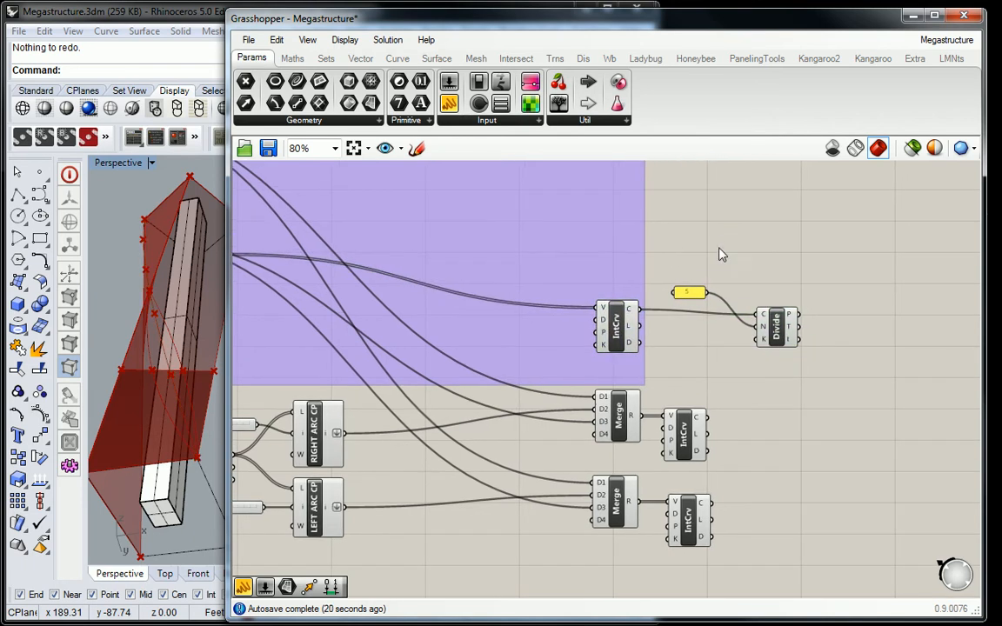
click(397, 59)
click(376, 120)
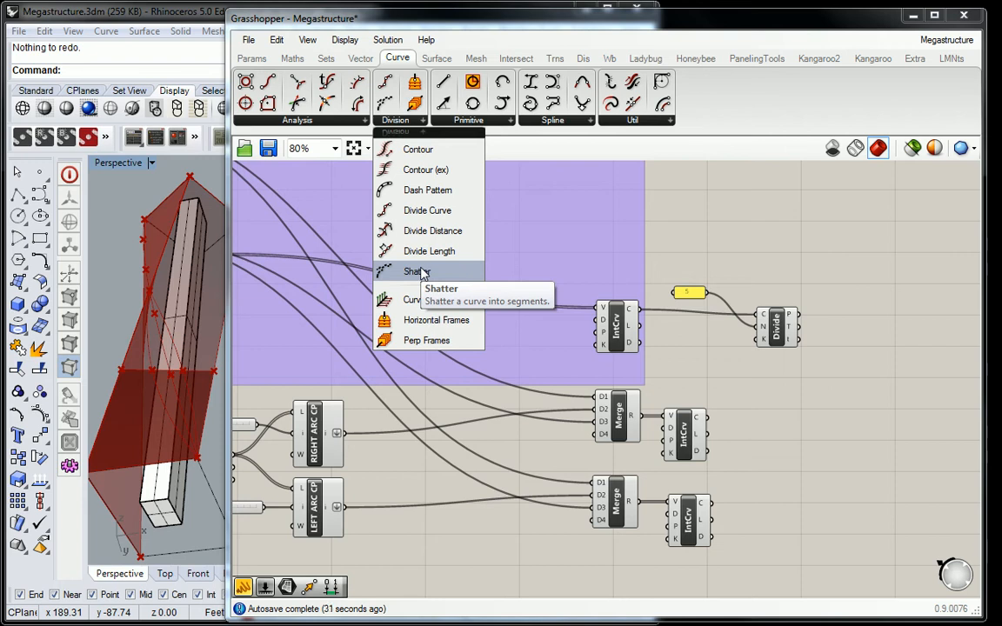
drag(419, 278, 681, 346)
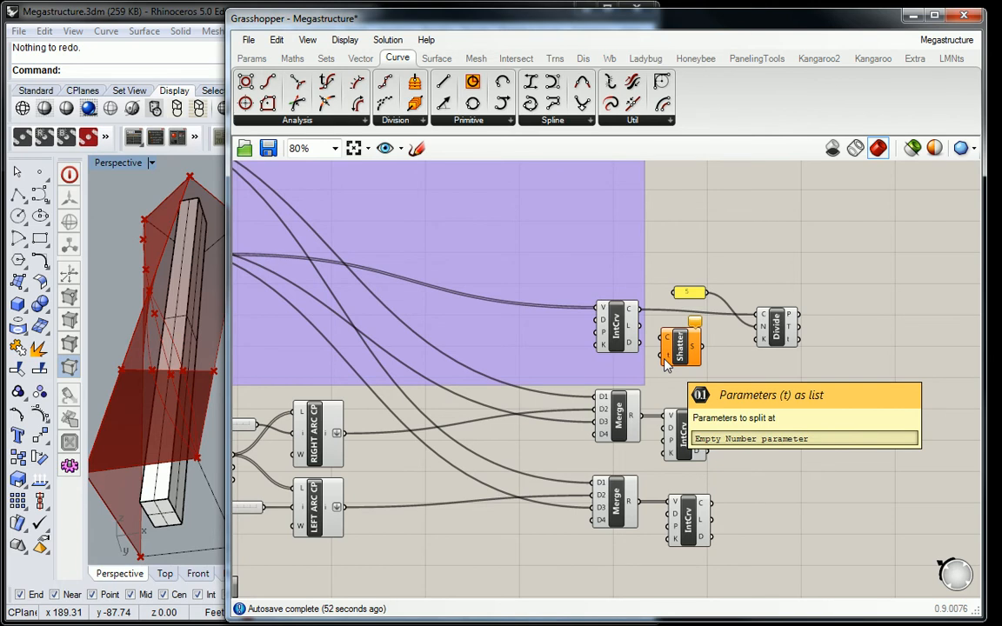
Duplicate the 5 panel, place the copy below the uppermost IntCrv, and set its content to .5
click(694, 295)
key(ctrl+c)
key(ctrl+v)
drag(696, 300, 620, 371)
right_click(620, 372)
click(663, 293)
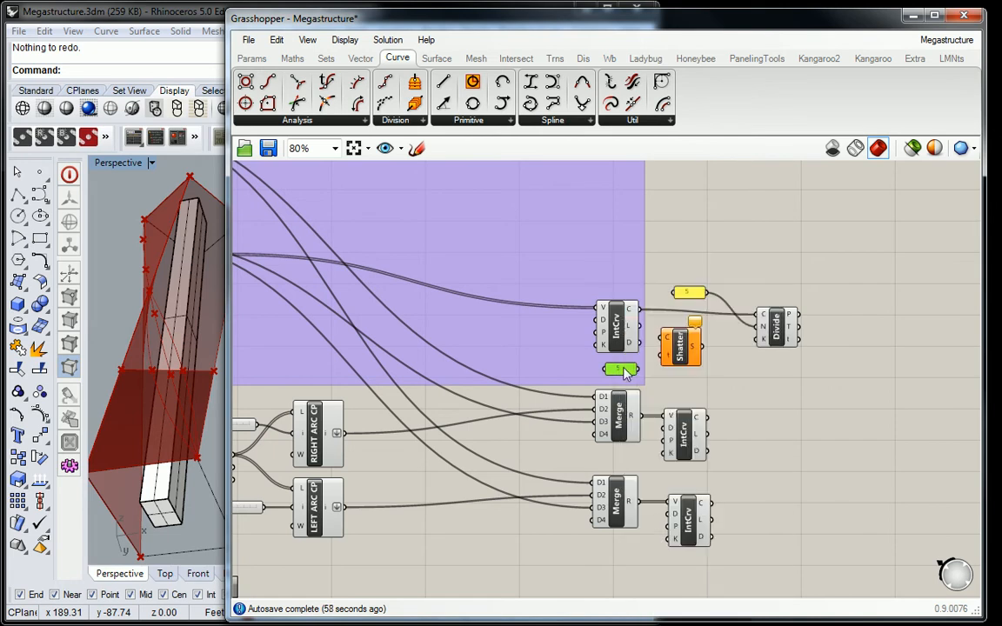
text(.5)
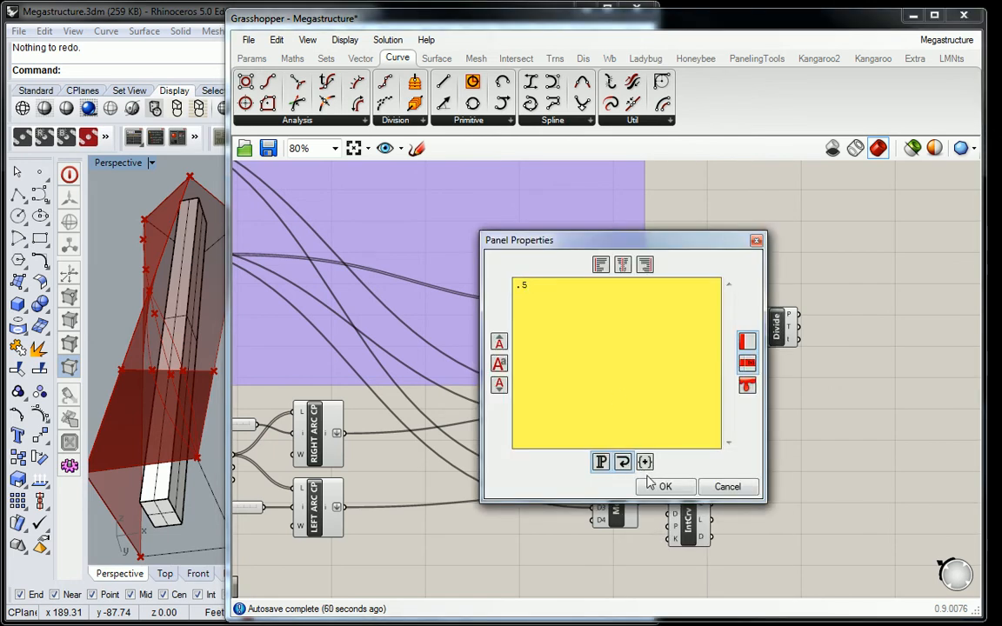
click(666, 486)
Wire the .5 panel to Shatter's t input and the uppermost IntCrv curve output to Shatter's C input
scroll(636, 375, up, 3)
drag(640, 365, 675, 346)
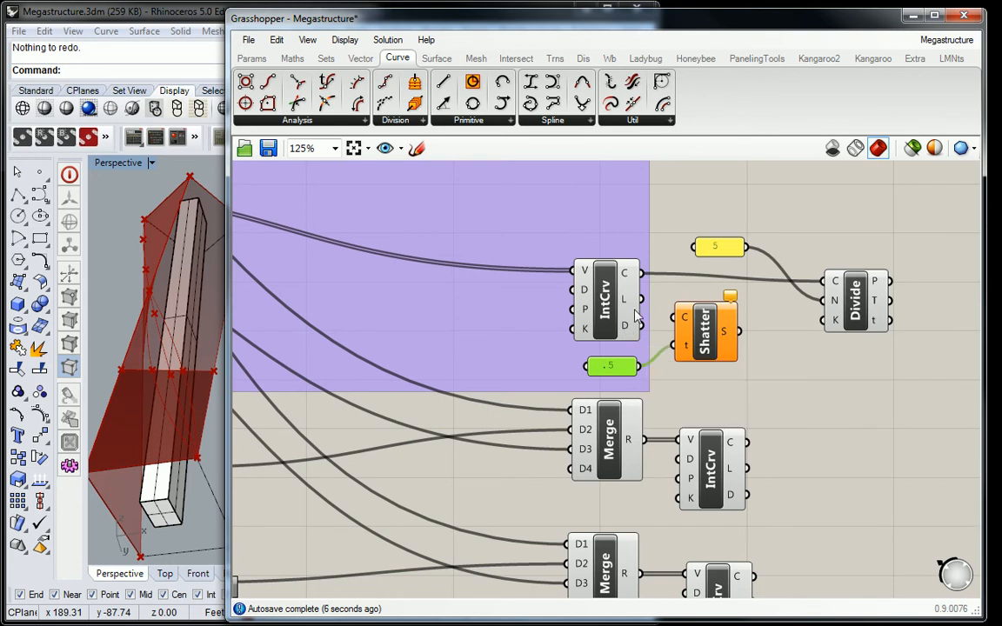
drag(641, 273, 701, 338)
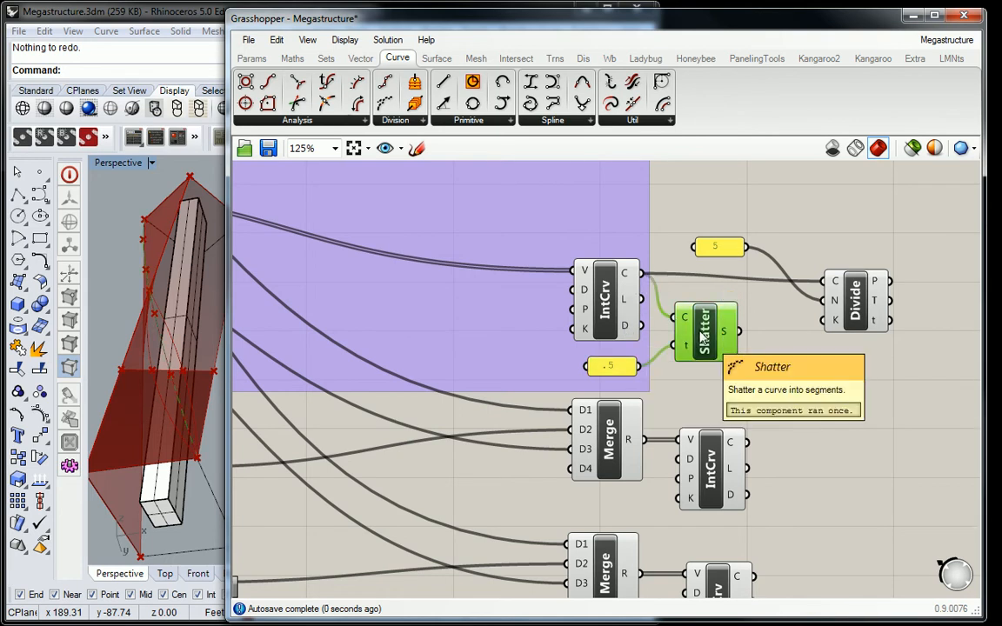
right_drag(724, 322, 655, 320)
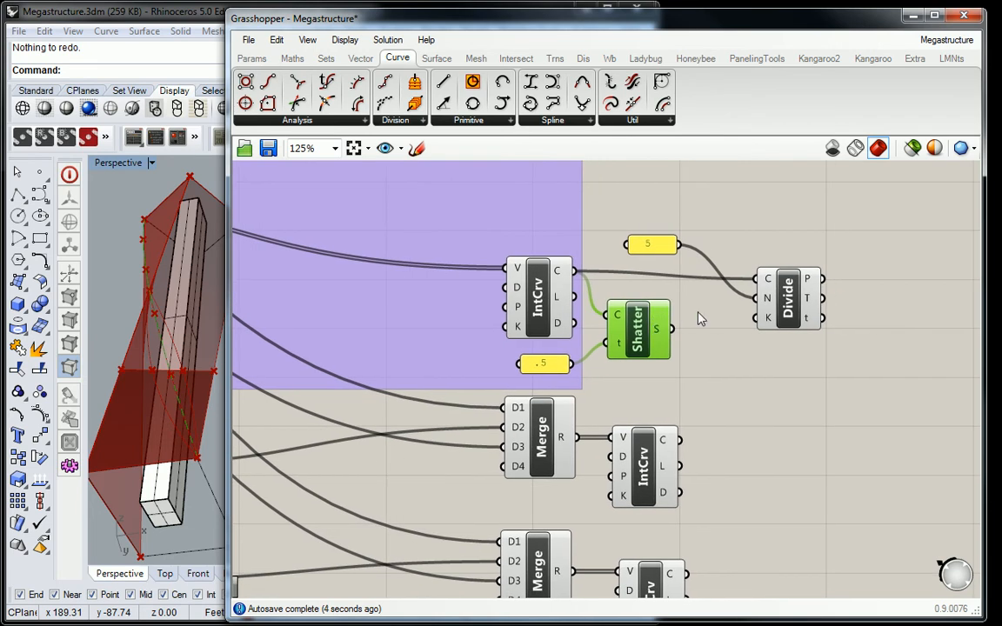
mouse_move(659, 329)
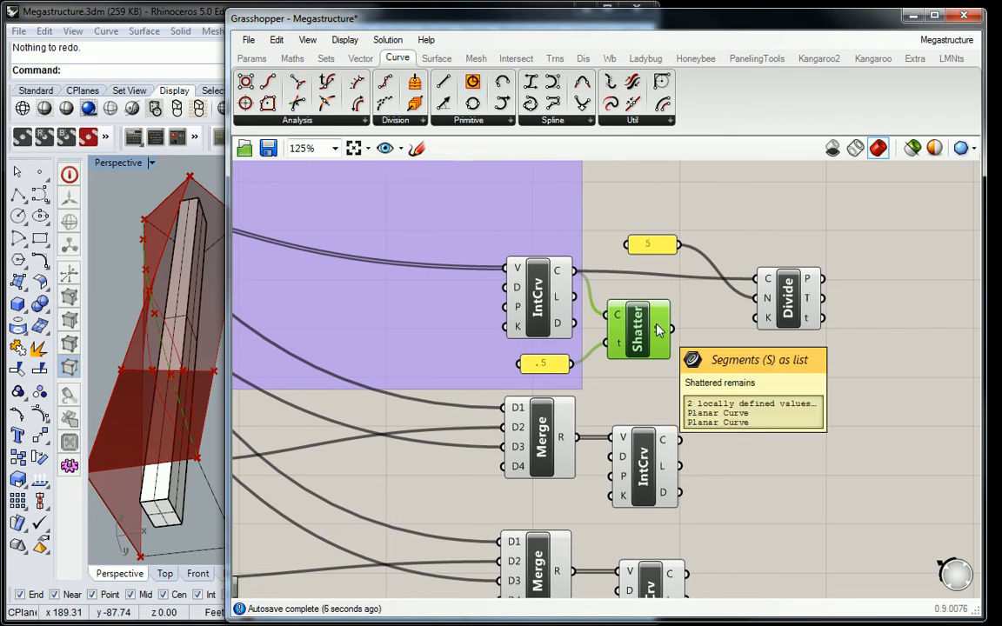
Move the Divide component and its 5 panel together farther away from Shatter
drag(770, 163, 662, 262)
right_drag(642, 296, 687, 298)
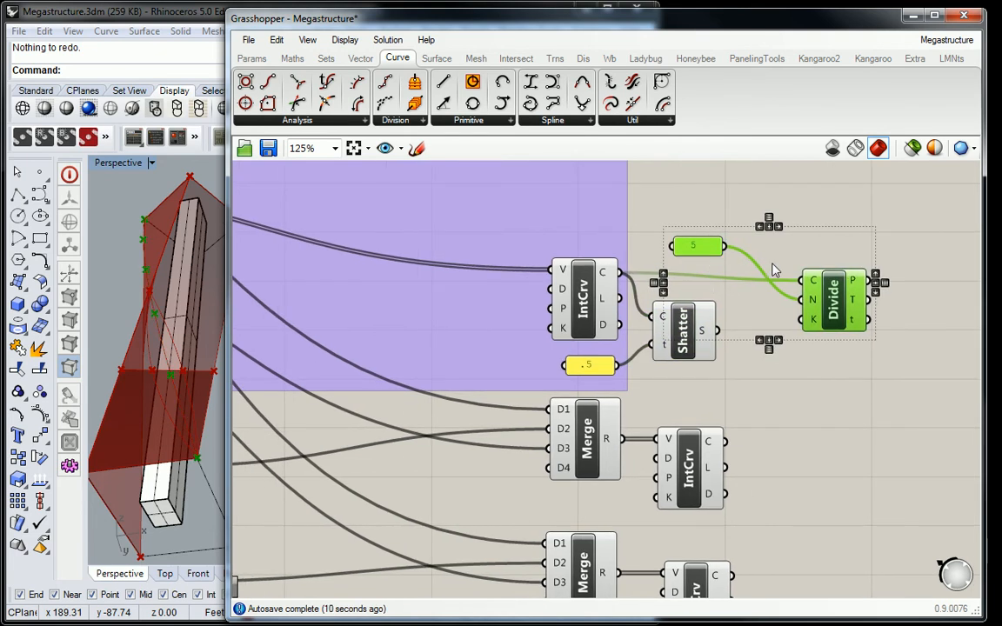
drag(695, 247, 785, 223)
click(683, 215)
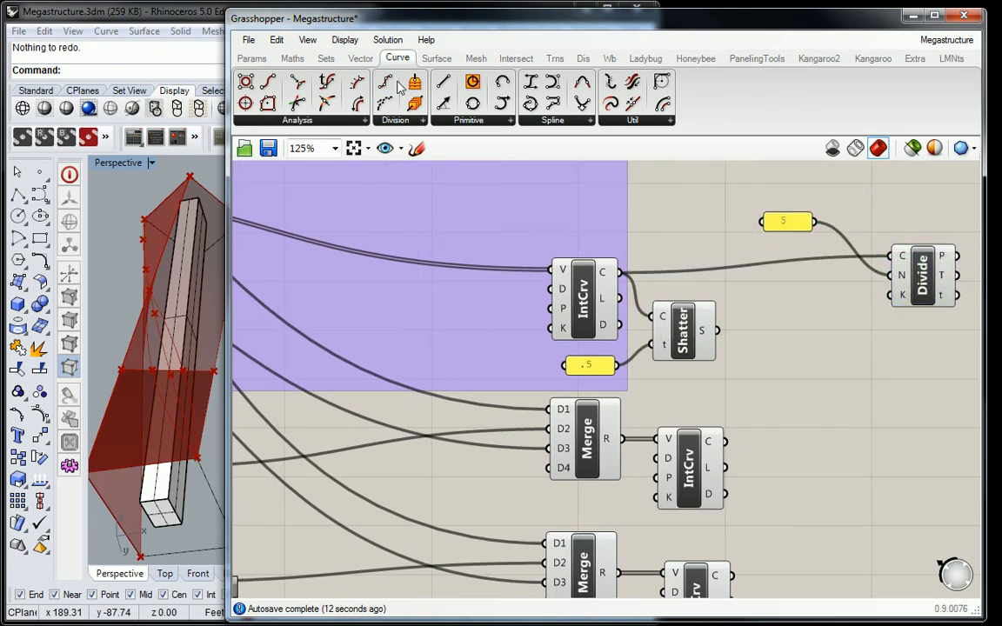
Add a List Item component after Shatter and wire Shatter's S output to its L input
click(292, 58)
click(326, 57)
click(283, 119)
click(319, 176)
click(773, 337)
drag(773, 341, 786, 365)
drag(716, 331, 777, 349)
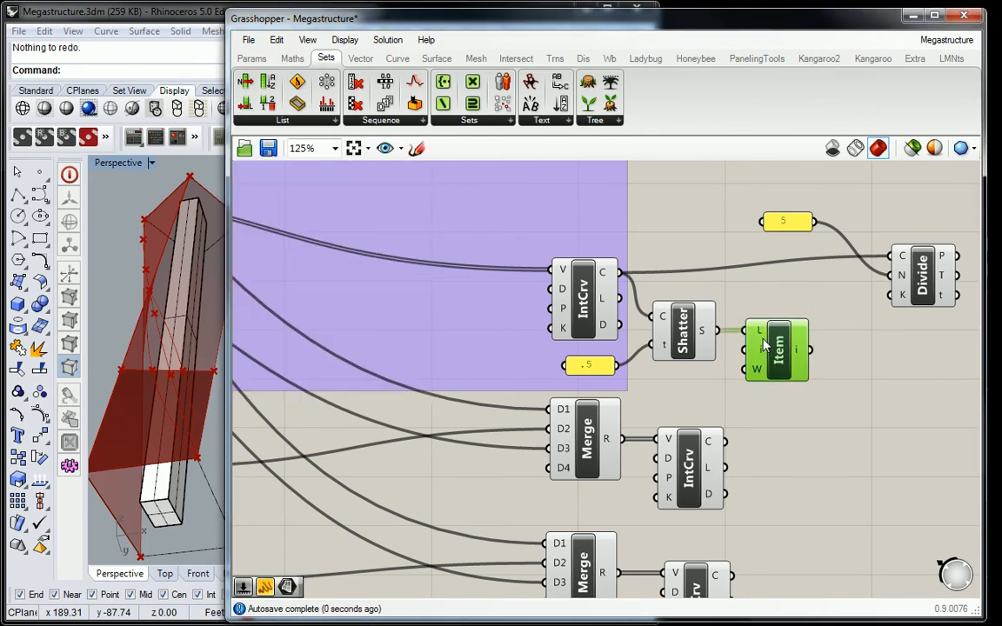
Duplicate the .5 panel under Shatter, set the copy to 0, and wire it to List Item's i input
click(609, 366)
key(ctrl+c)
key(ctrl+v)
drag(606, 375, 696, 376)
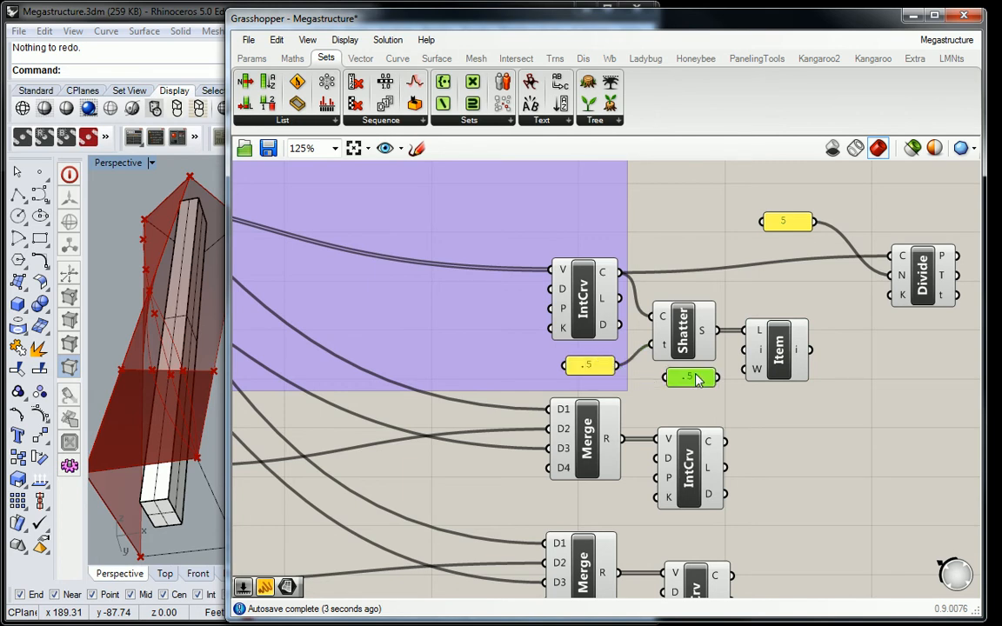
double_click(693, 374)
text(0)
click(757, 493)
drag(722, 380, 750, 353)
click(766, 357)
mouse_move(153, 323)
right_down()
mouse_move(192, 329)
mouse_move(144, 319)
right_up()
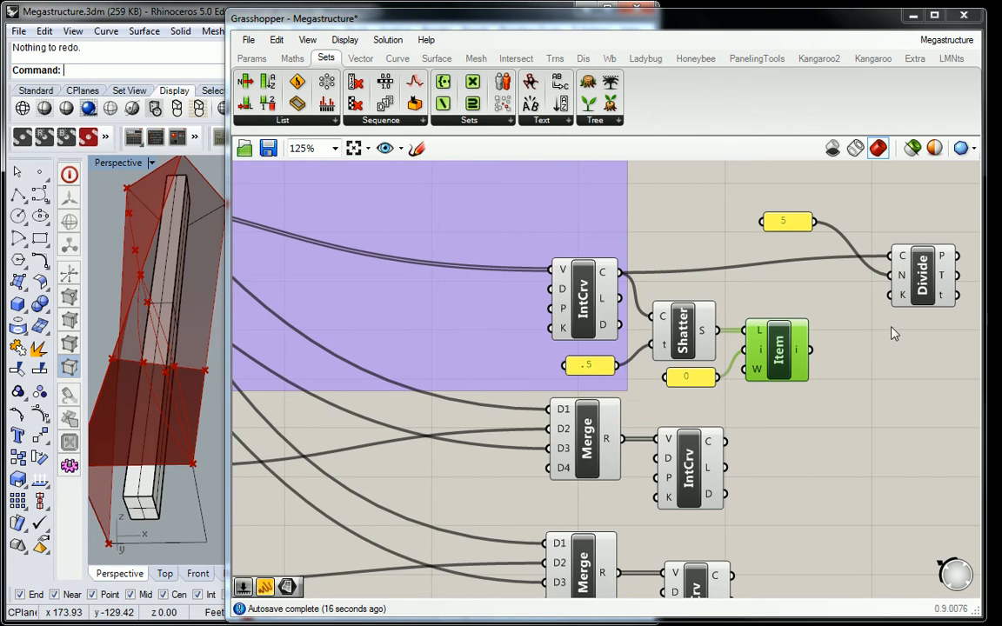
Set the List Item index panel to 1 and select the component to preview its segment
double_click(687, 375)
text(1)
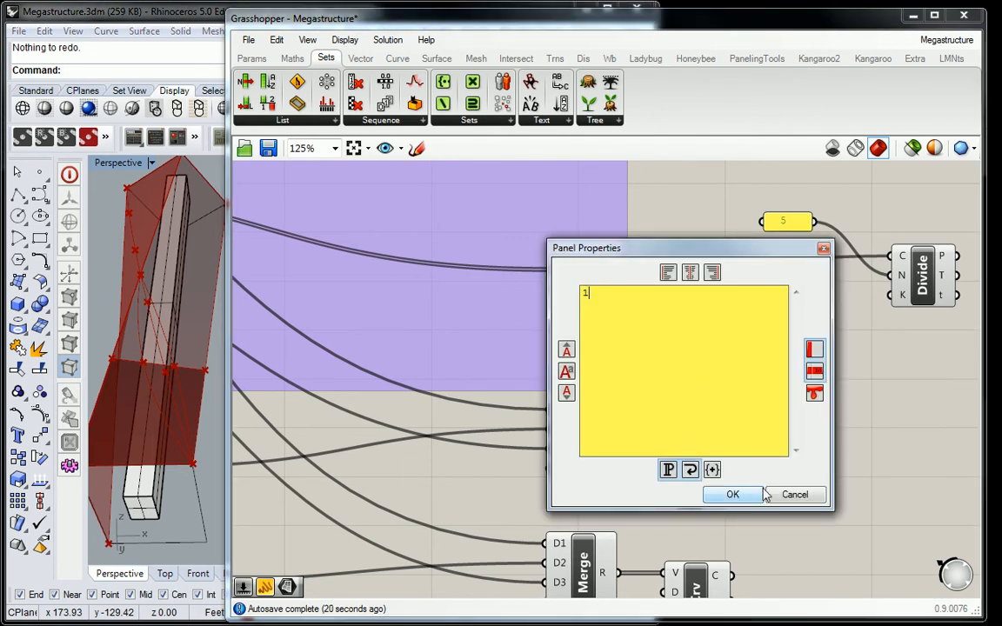
click(732, 494)
click(787, 373)
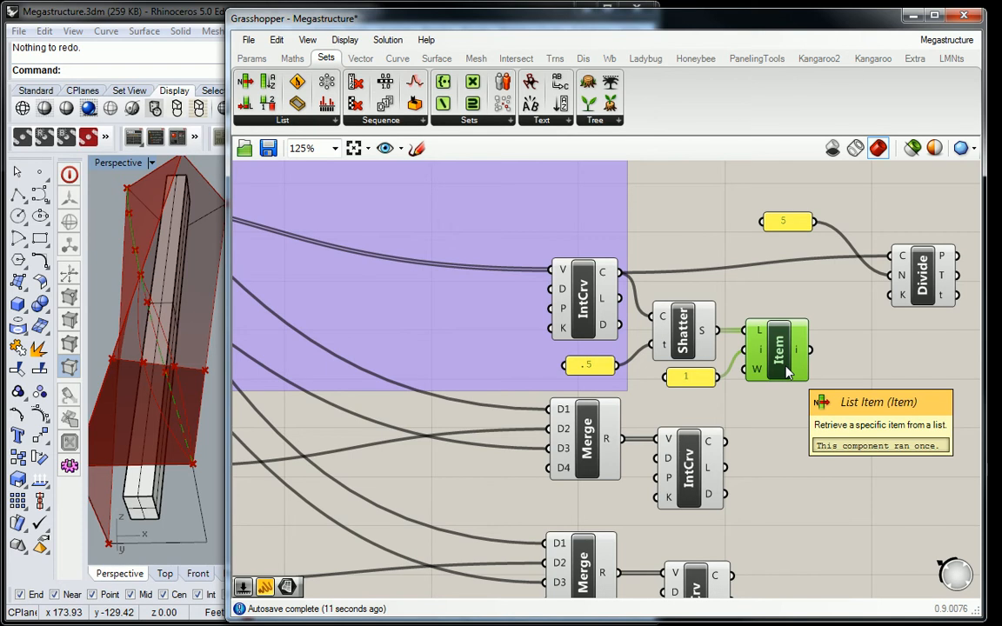
Reparameterize the curve input of the Shatter component
mouse_move(710, 338)
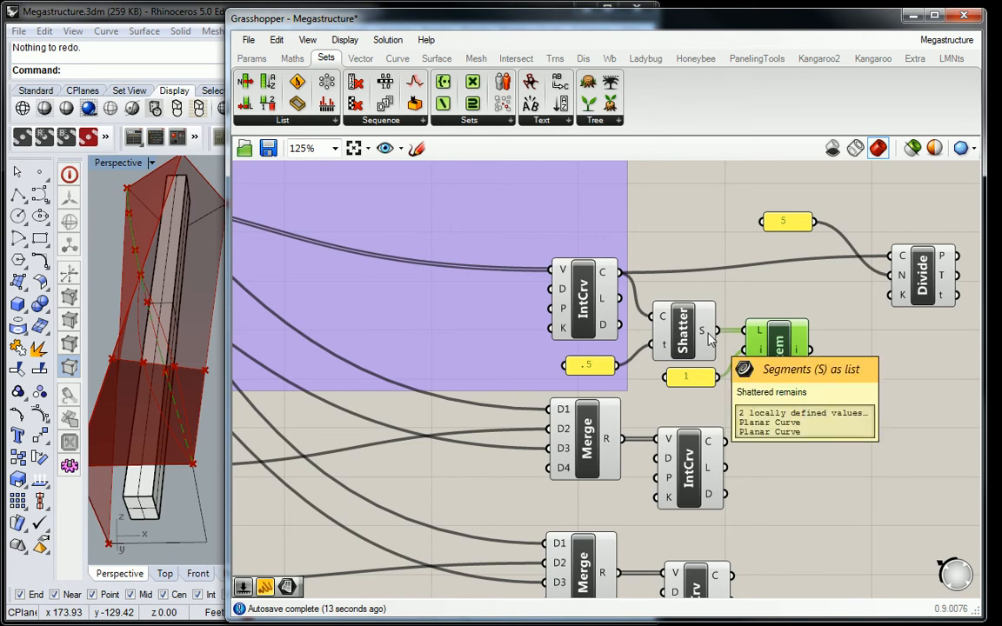
right_click(663, 326)
click(715, 457)
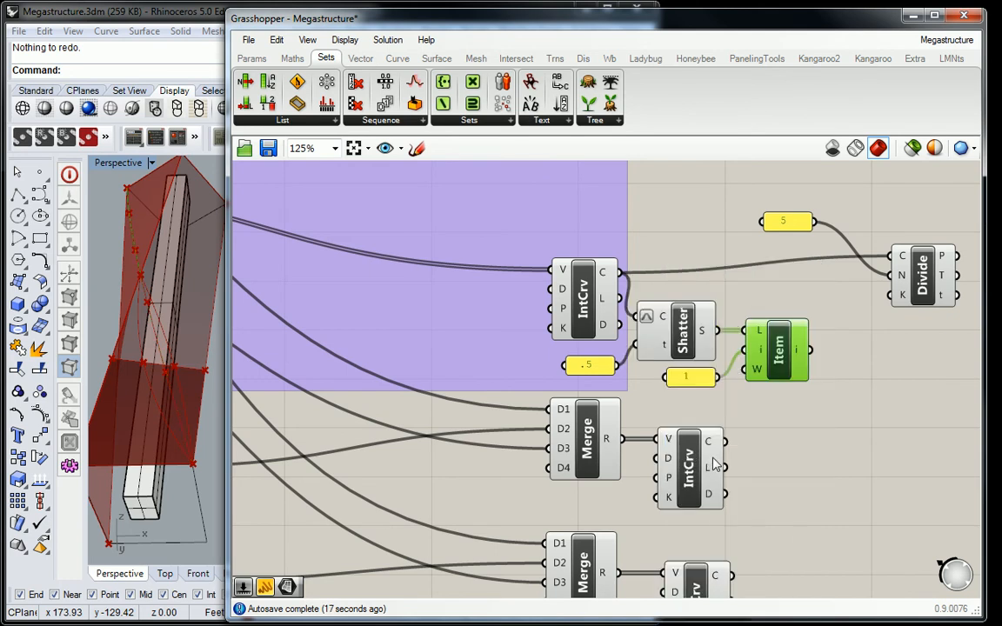
Set the List Item index panel to 0 and preview the chosen curve segment in the Rhino viewport
double_click(686, 376)
click(748, 493)
click(779, 334)
right_drag(159, 402, 136, 361)
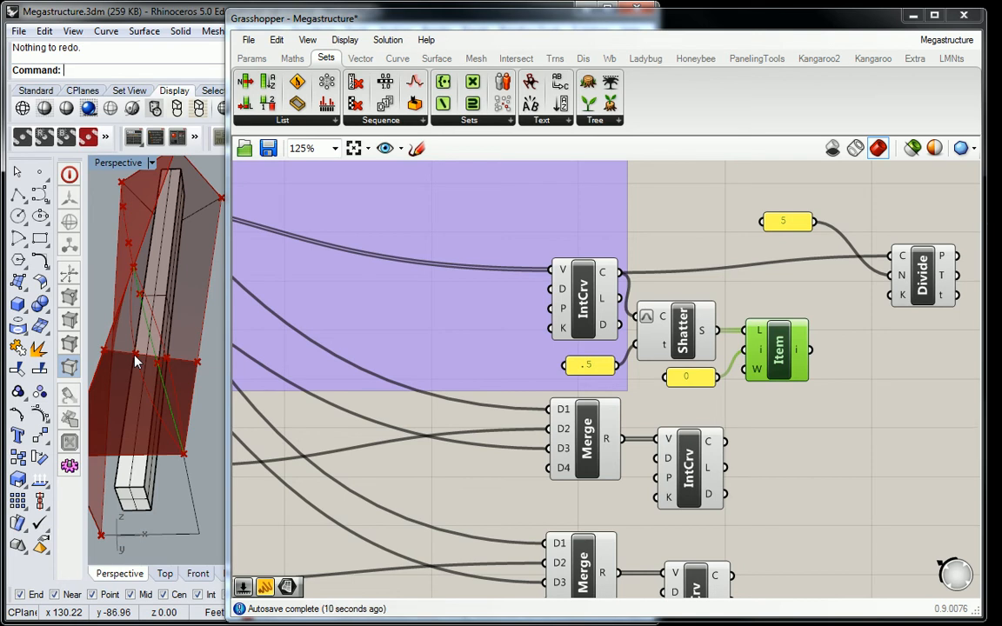
drag(414, 213, 684, 348)
key(ctrl+z)
click(677, 332)
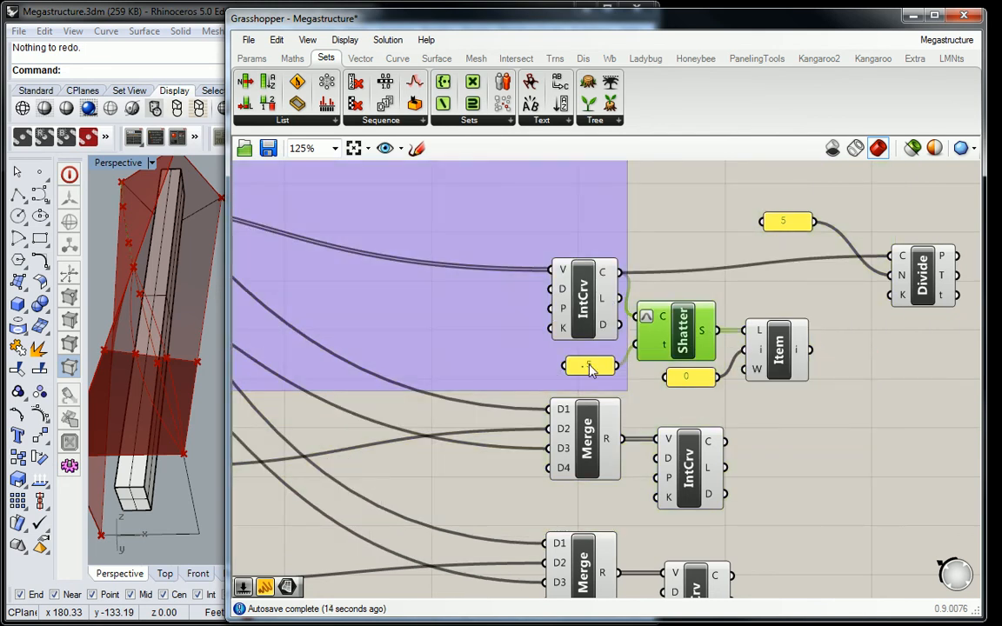
shift+click(592, 367)
shift+click(674, 376)
shift+click(778, 356)
Move the uppermost IntCrv, Shatter, List Item and their panels away from Divide, and wire List Item's output into Divide's C input
click(584, 301)
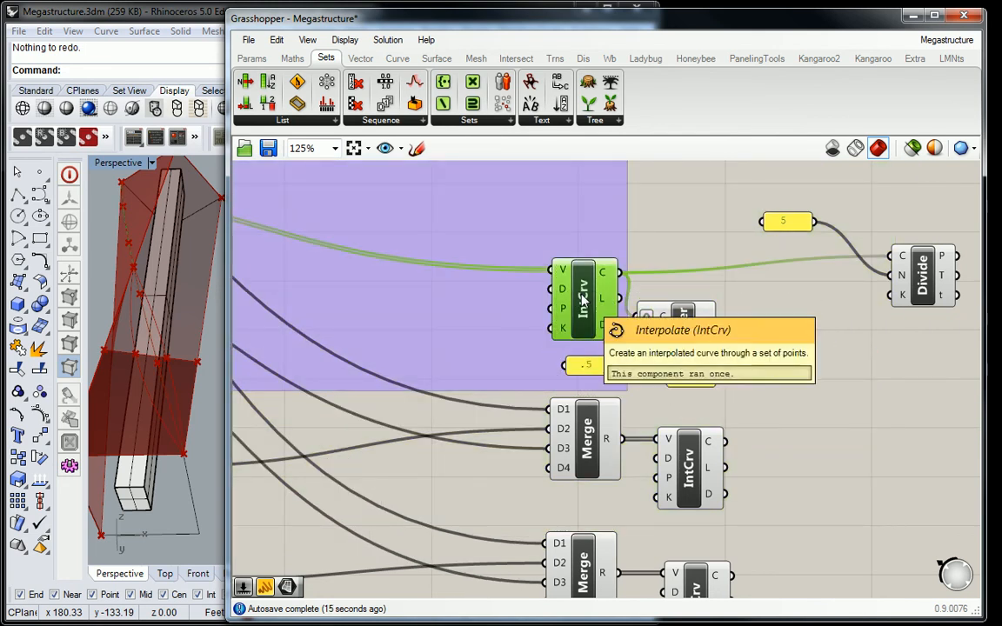
shift+click(682, 330)
shift+click(591, 365)
shift+click(687, 376)
shift+click(779, 352)
drag(780, 352, 891, 255)
click(745, 332)
Reposition Divide level with List Item, move its 5 panel closer, and select Divide to preview the points
drag(922, 268, 893, 314)
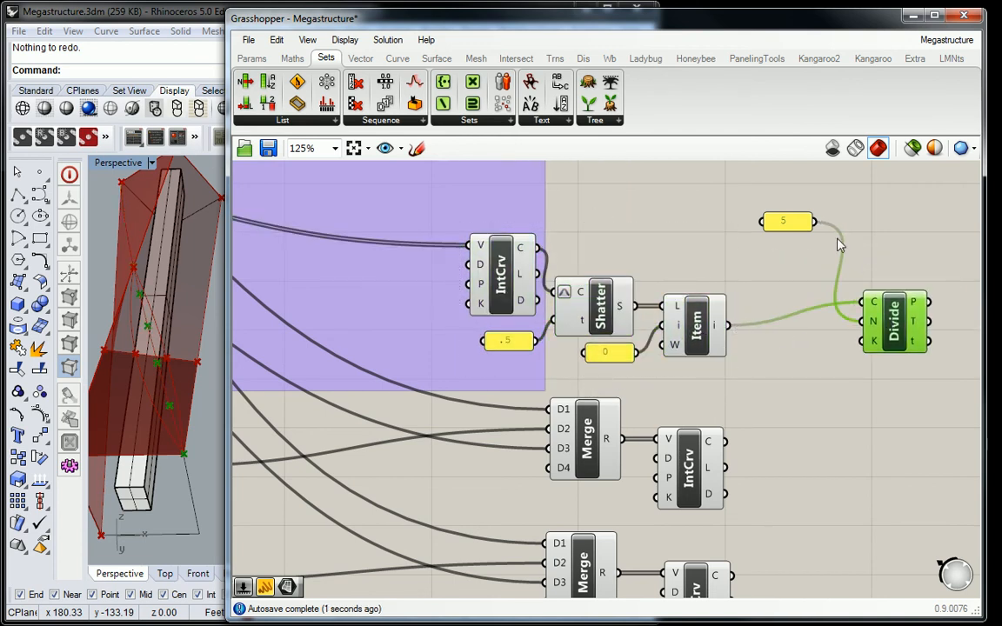
drag(792, 228, 715, 256)
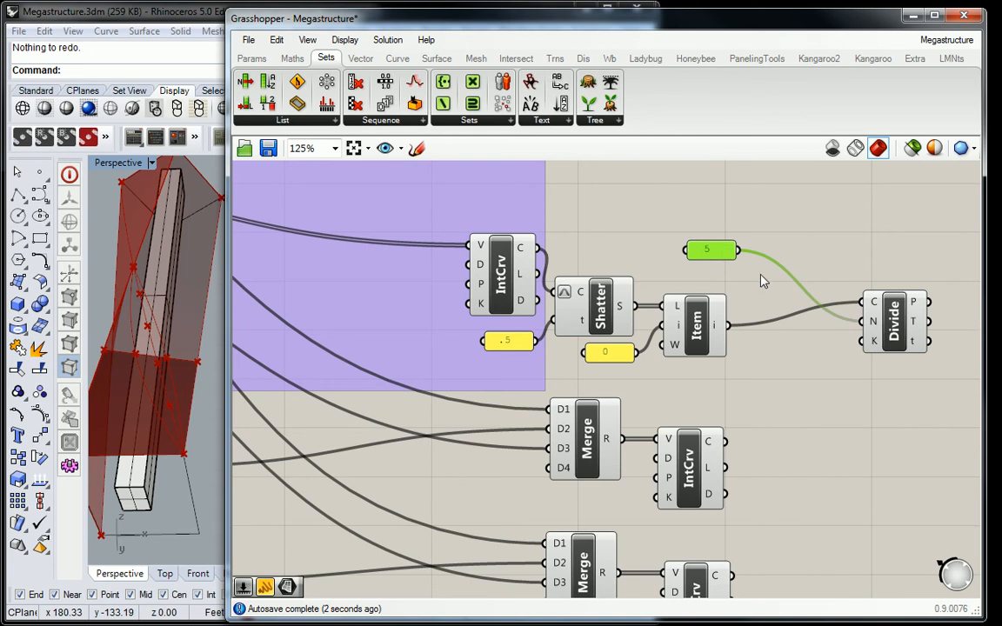
click(886, 300)
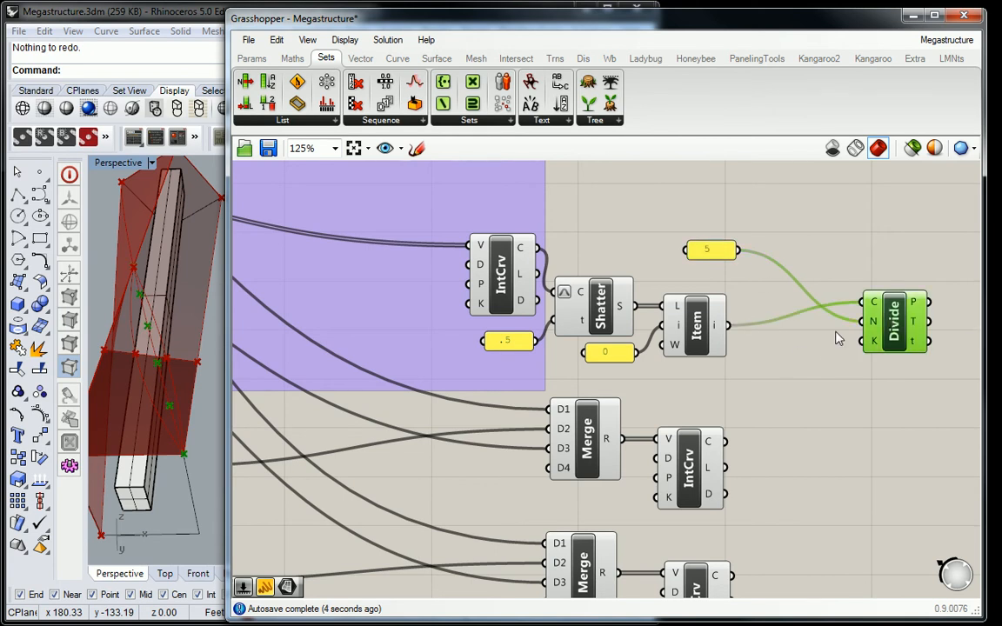
Duplicate Divide twice and wire the C outputs of the two lower IntCrv components into the copies' C inputs
alt+drag(883, 333, 880, 474)
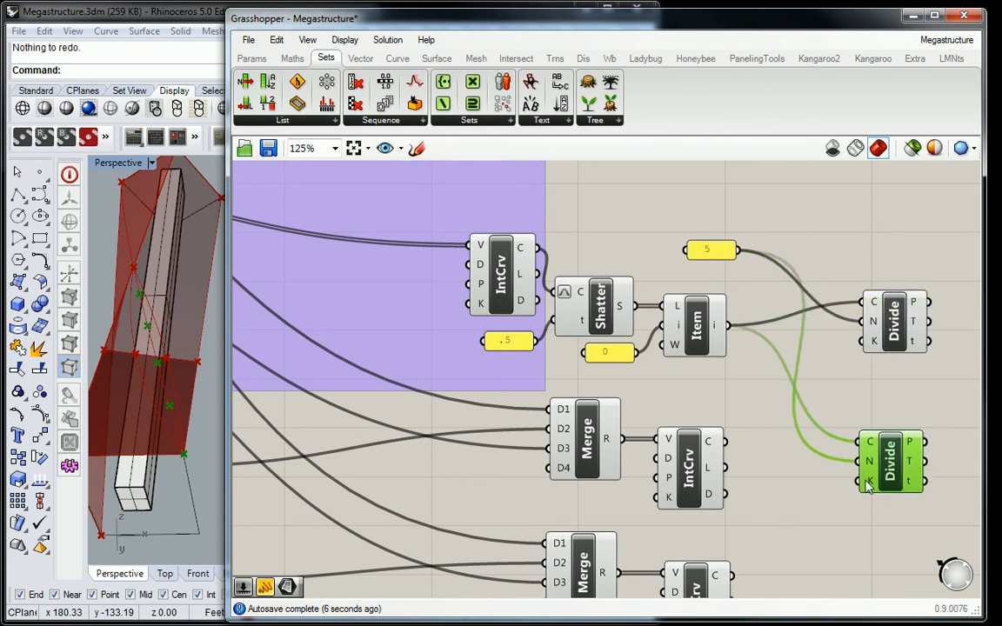
right_drag(880, 474, 827, 308)
key(ctrl+v)
drag(856, 188, 851, 449)
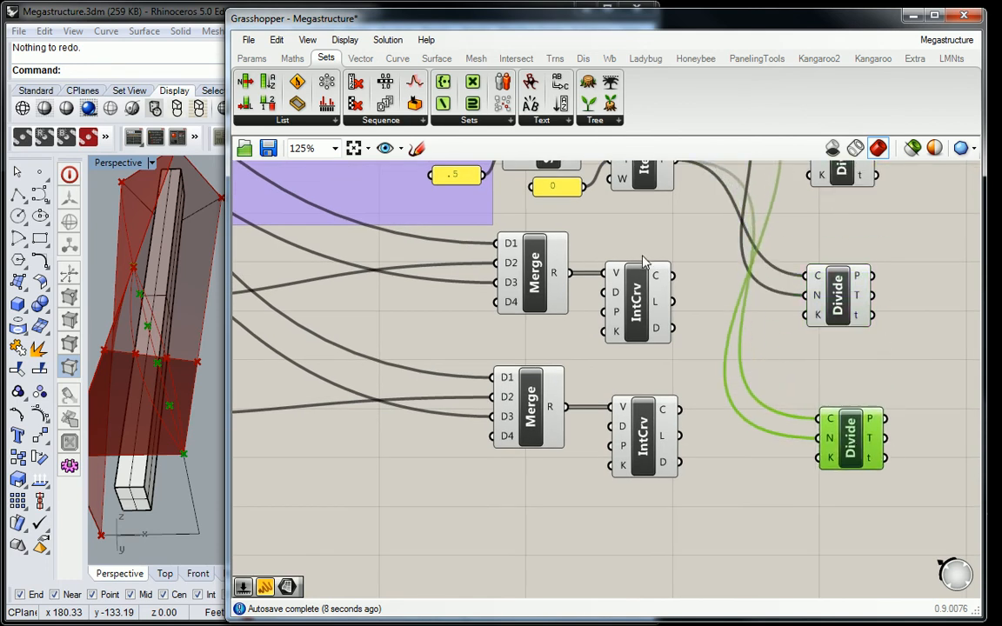
drag(672, 275, 804, 275)
drag(680, 410, 818, 419)
scroll(771, 416, down, 2)
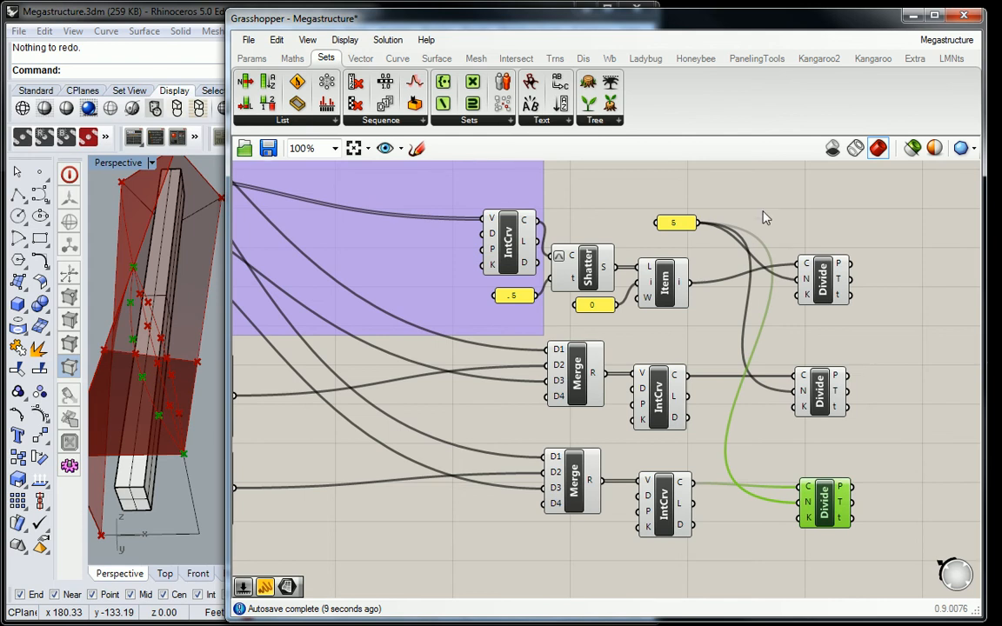
Turn off the preview of all the components upstream of the three Divide components
scroll(687, 350, down, 4)
scroll(687, 350, down, 2)
drag(324, 261, 759, 417)
middle_click(732, 344)
click(689, 280)
scroll(534, 424, up, 1)
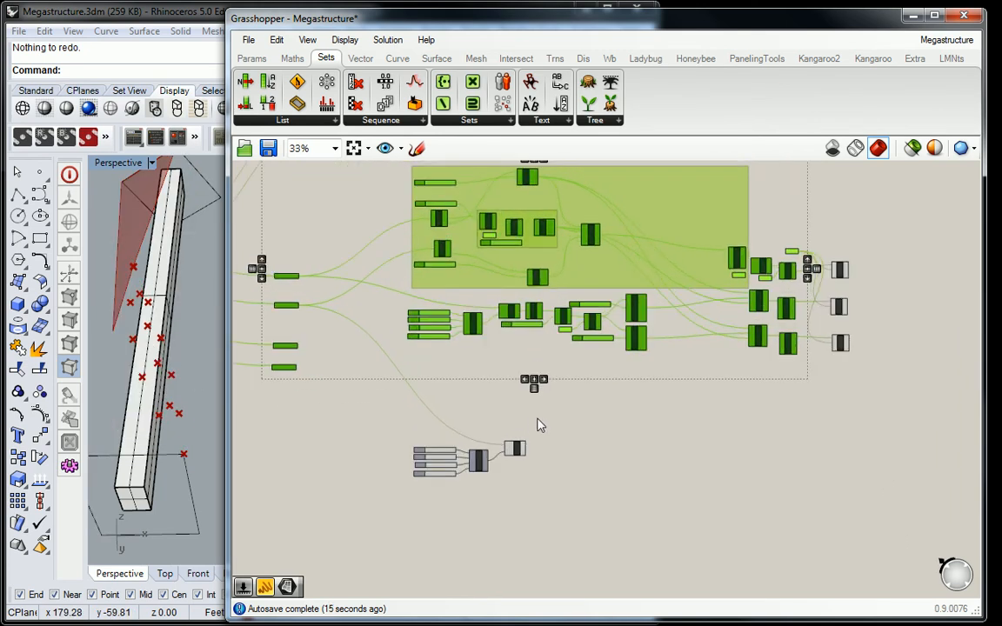
right_drag(698, 405, 634, 421)
click(634, 420)
Turn the preview back on for the three IntCrv components
scroll(716, 311, up, 3)
click(726, 349)
shift+click(729, 403)
shift+click(629, 238)
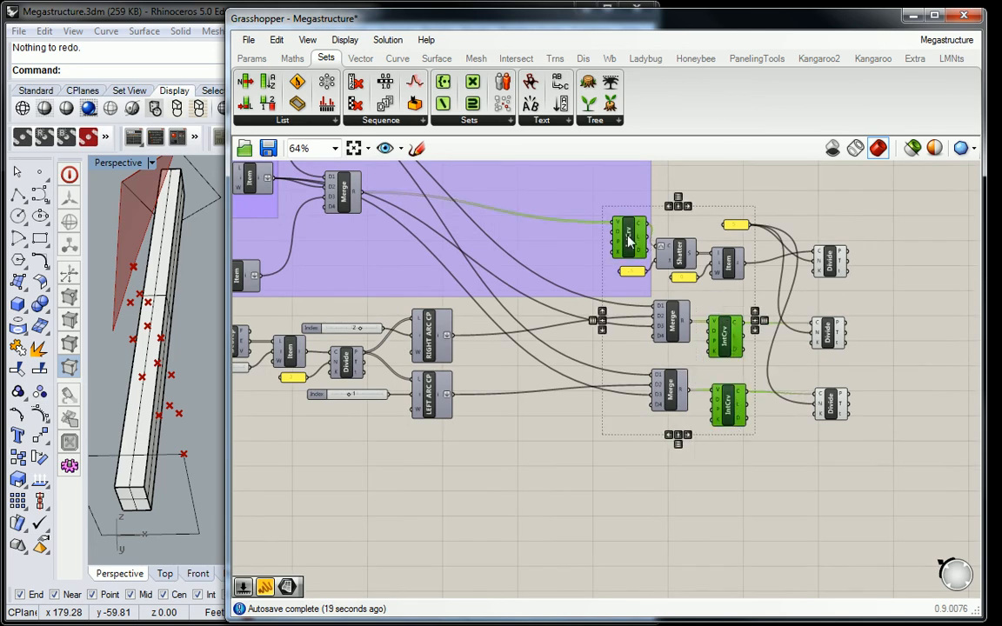
right_click(629, 240)
middle_click(619, 242)
click(673, 240)
Examine the three arc curves and their division points in the Rhino Perspective viewport
mouse_move(182, 344)
right_down()
mouse_move(174, 348)
mouse_move(187, 364)
right_up()
right_drag(194, 271, 197, 302)
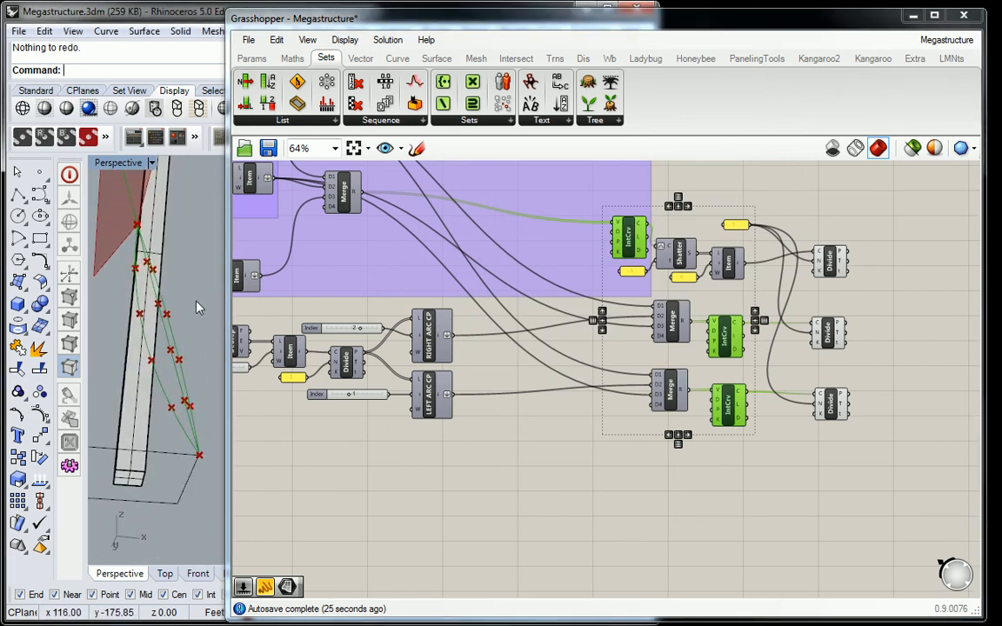
click(521, 443)
right_drag(815, 436, 802, 440)
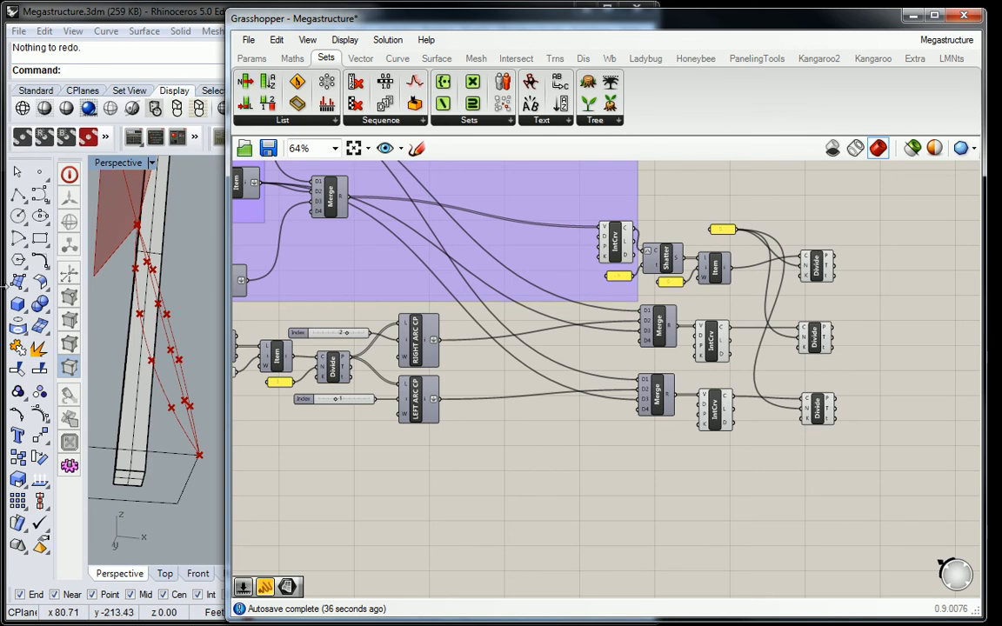
scroll(124, 348, up, 5)
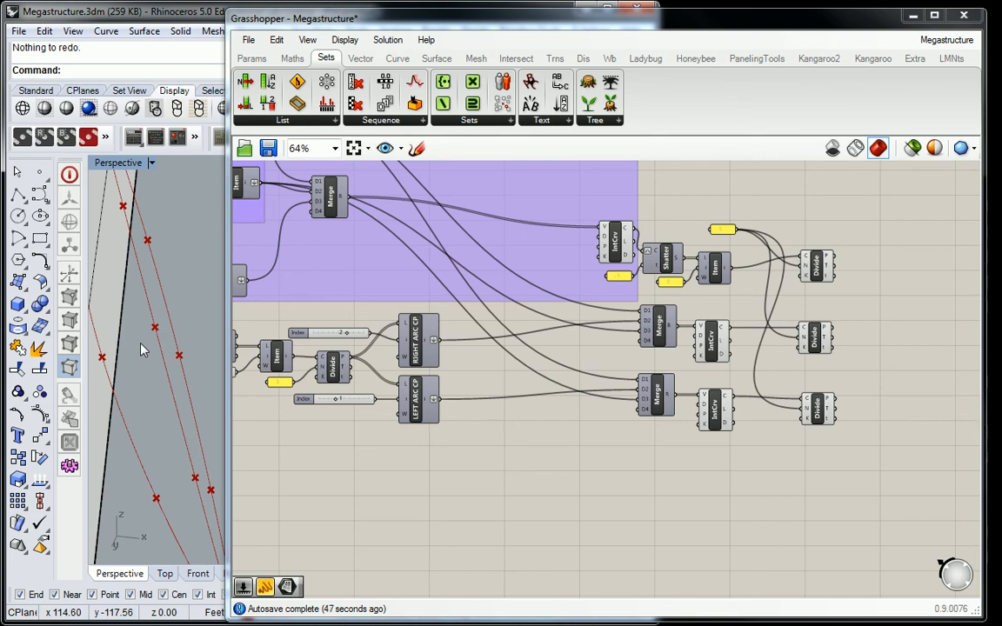
click(824, 254)
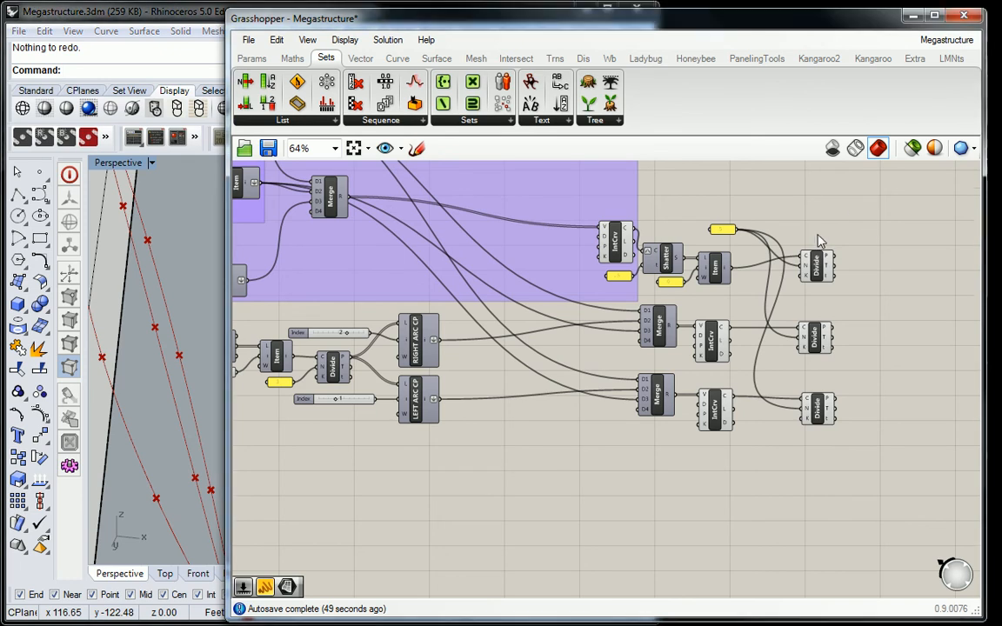
mouse_move(174, 318)
shift+right_down()
mouse_move(163, 297)
mouse_move(152, 312)
mouse_move(183, 310)
shift+right_up()
scroll(163, 298, down, 7)
click(863, 254)
right_drag(863, 257, 841, 257)
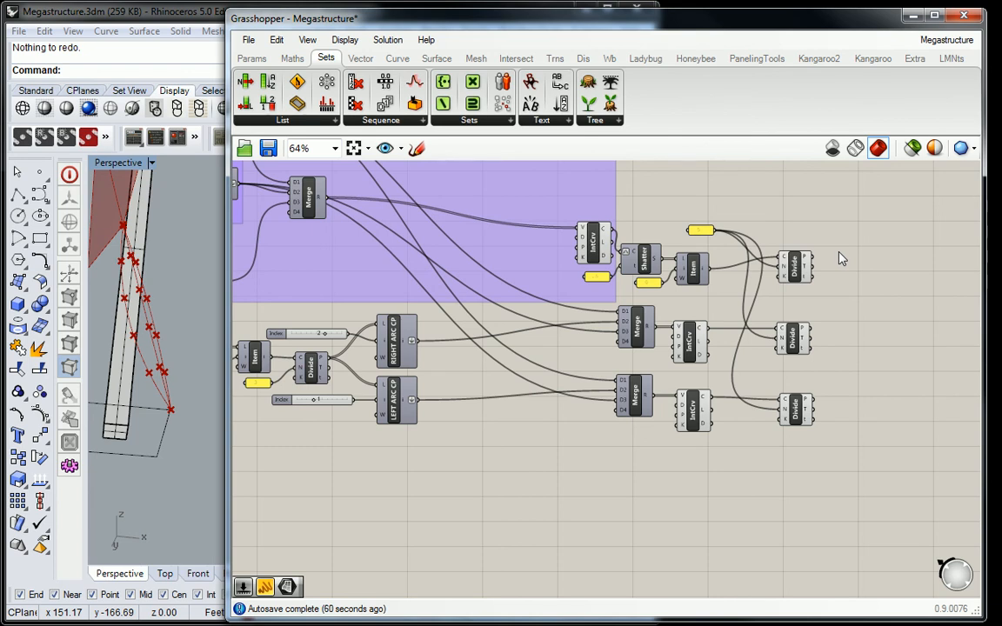
Add a Line component, wire the uppermost Divide's points into A and the middle Divide's points into B, and view the lines
right_drag(810, 230, 775, 225)
click(398, 58)
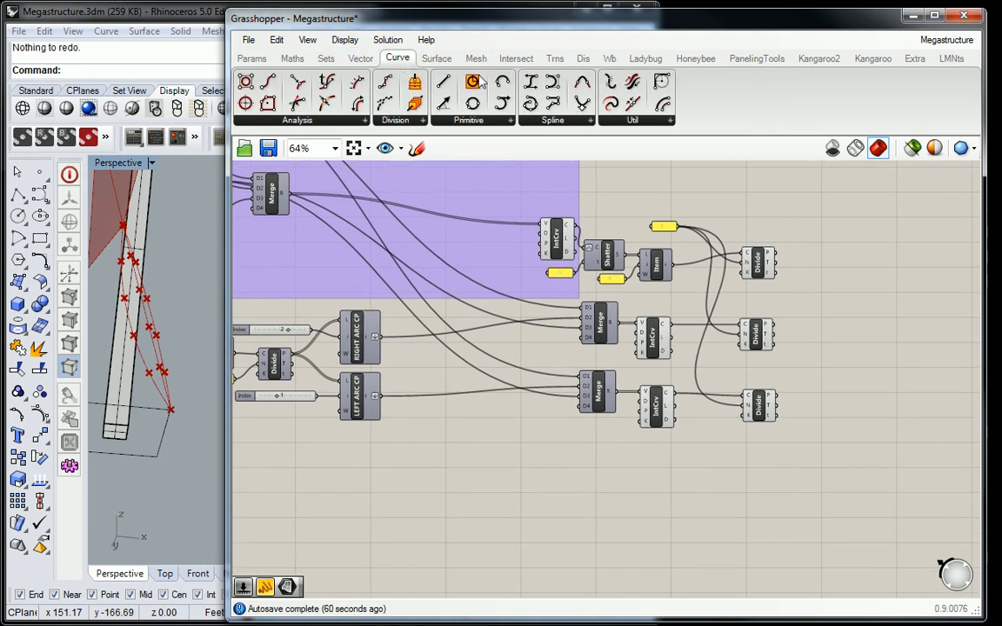
click(442, 81)
click(837, 273)
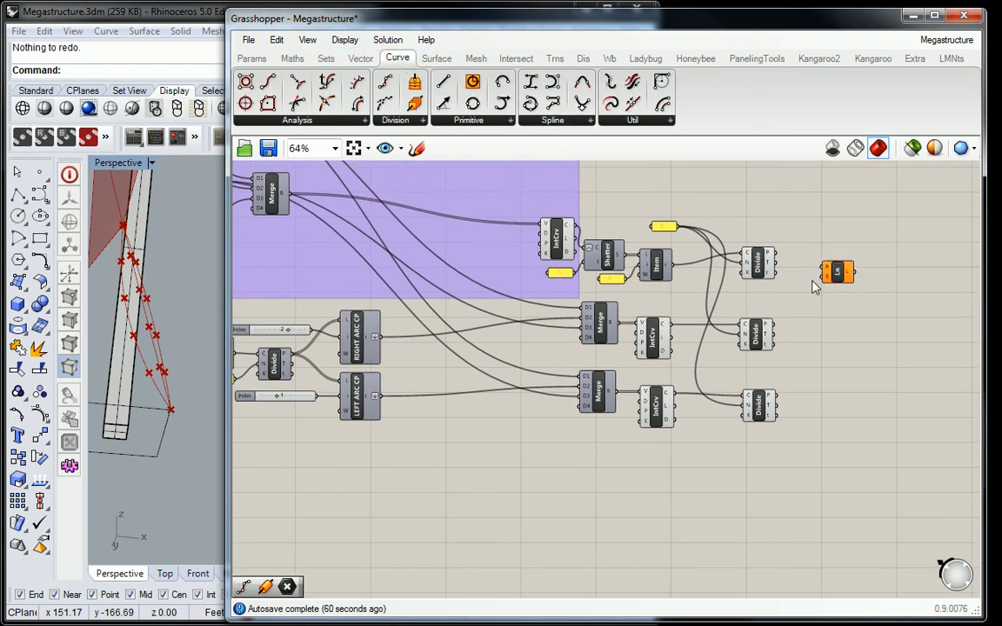
scroll(814, 287, up, 3)
drag(755, 237, 833, 259)
drag(752, 349, 837, 294)
scroll(123, 302, up, 5)
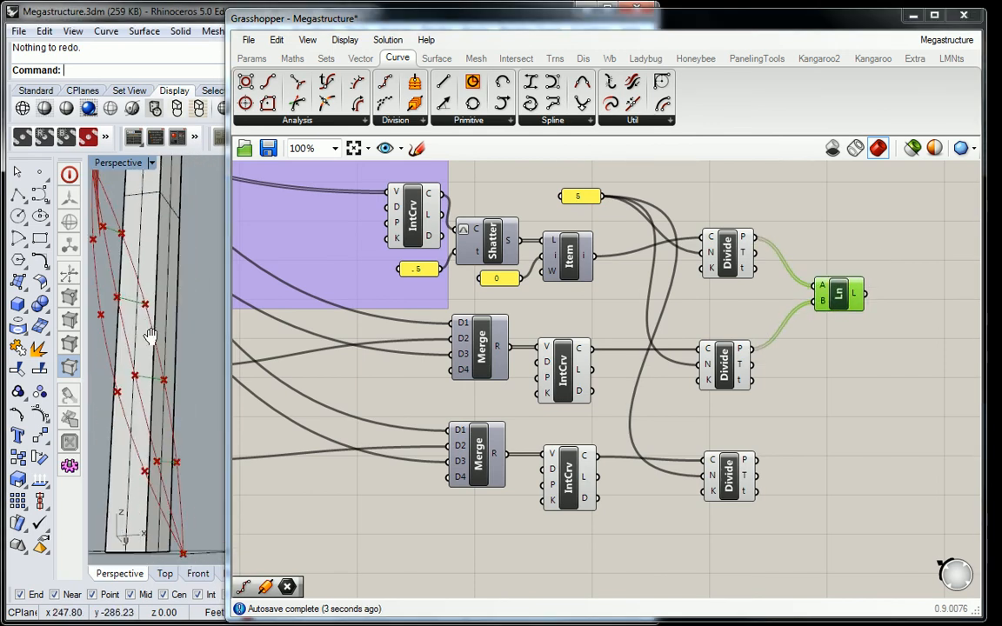
shift+right_drag(146, 338, 160, 333)
Duplicate the Line component and connect the middle Divide's points to A and the lowest Divide's points to B
click(844, 300)
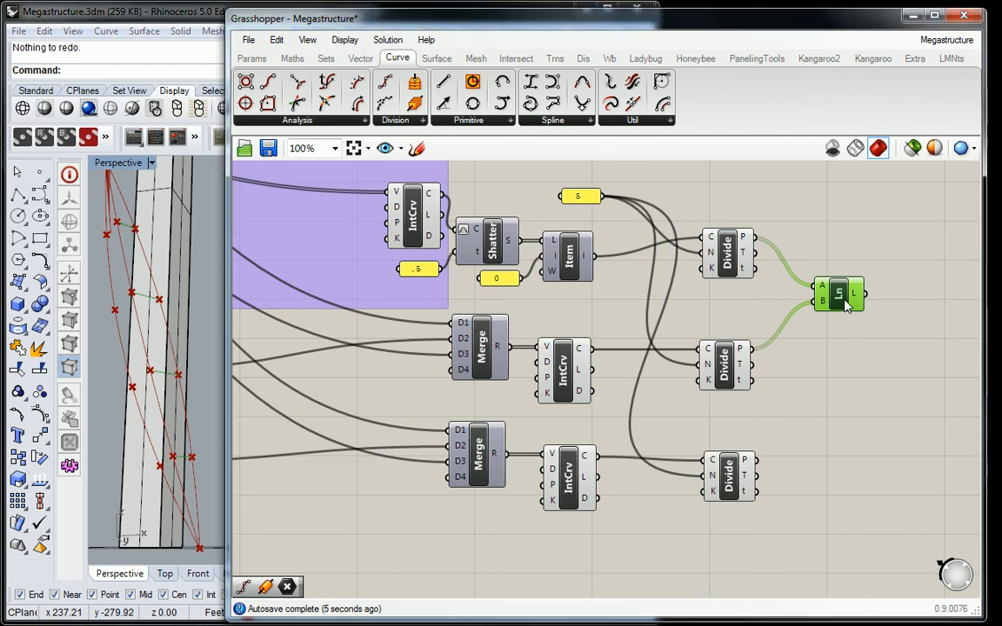
alt+drag(845, 300, 847, 422)
click(809, 435)
drag(754, 350, 822, 407)
drag(757, 460, 822, 422)
click(842, 417)
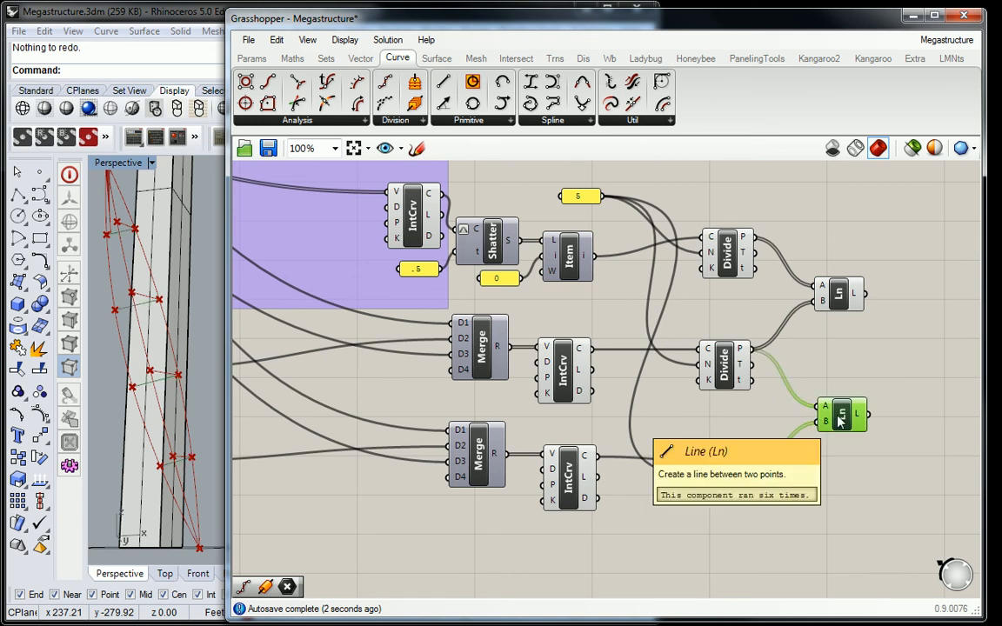
Copy the second Line component and connect the lowest Divide's points to A and the uppermost Divide's points to B
right_drag(862, 345, 844, 353)
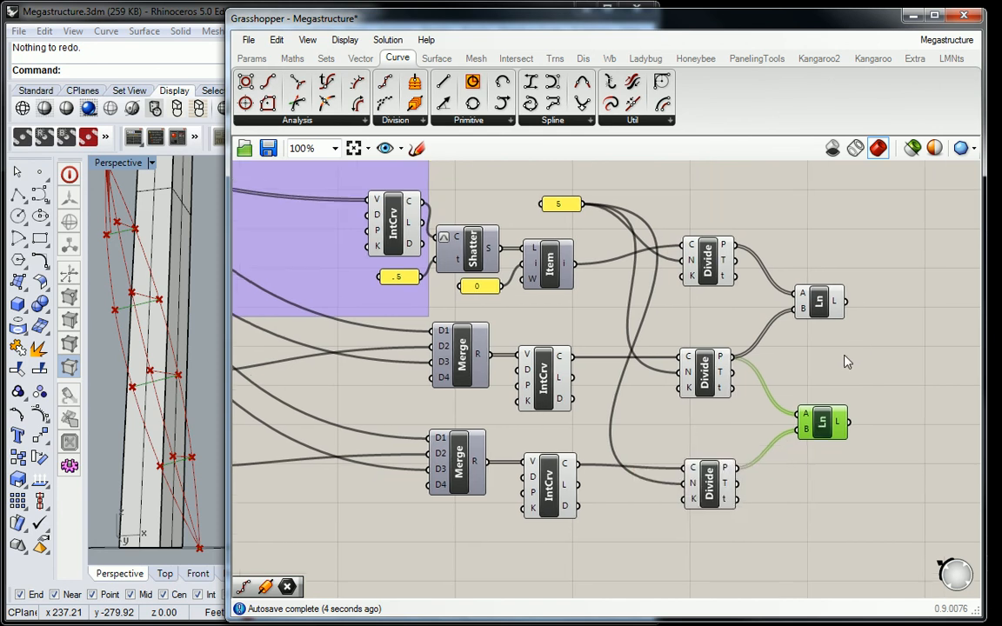
key(ctrl+c)
key(ctrl+v)
drag(831, 429, 835, 511)
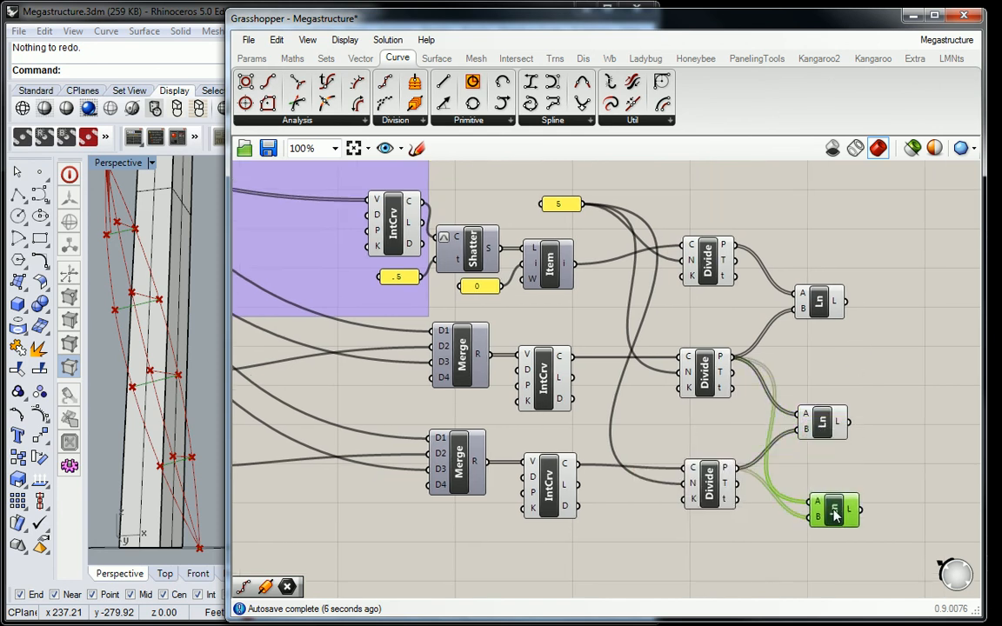
drag(738, 469, 813, 502)
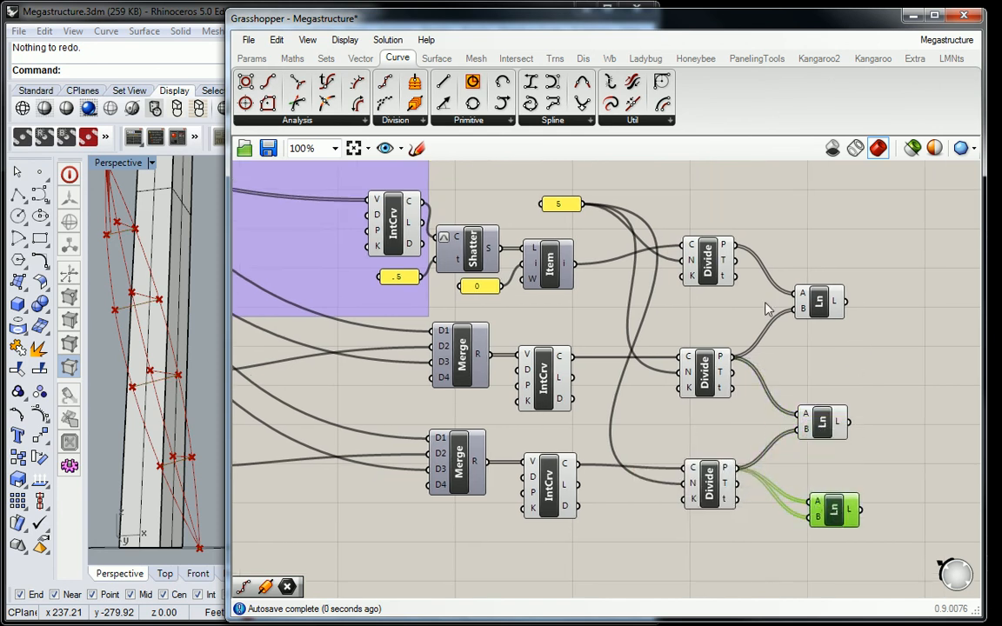
drag(738, 246, 816, 518)
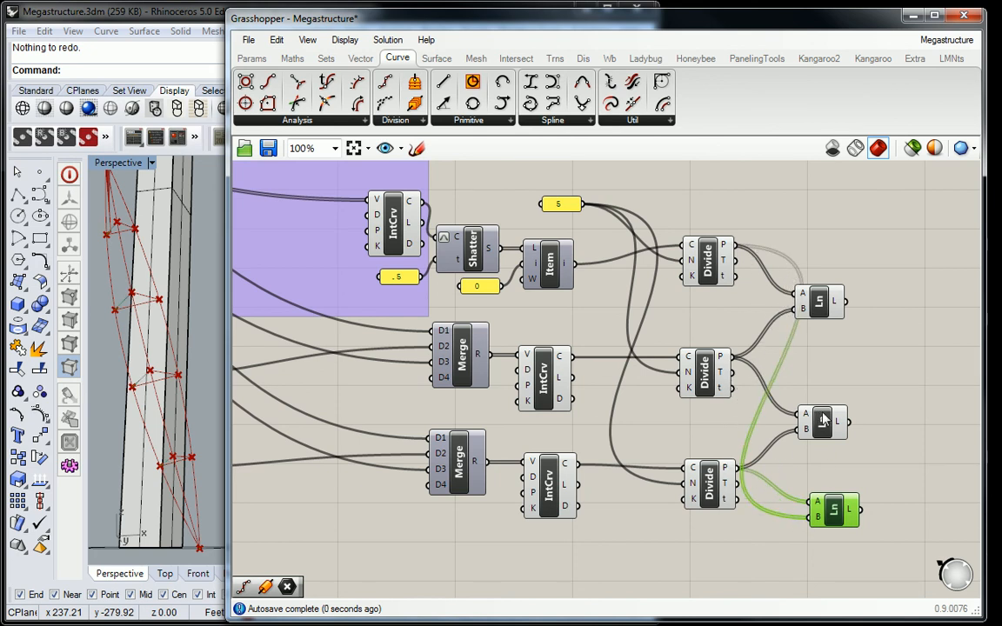
Line up the three Line components in a column, each level with its Divide component
drag(822, 422, 850, 370)
drag(822, 313, 866, 273)
drag(834, 510, 876, 476)
drag(854, 374, 877, 367)
drag(866, 265, 883, 265)
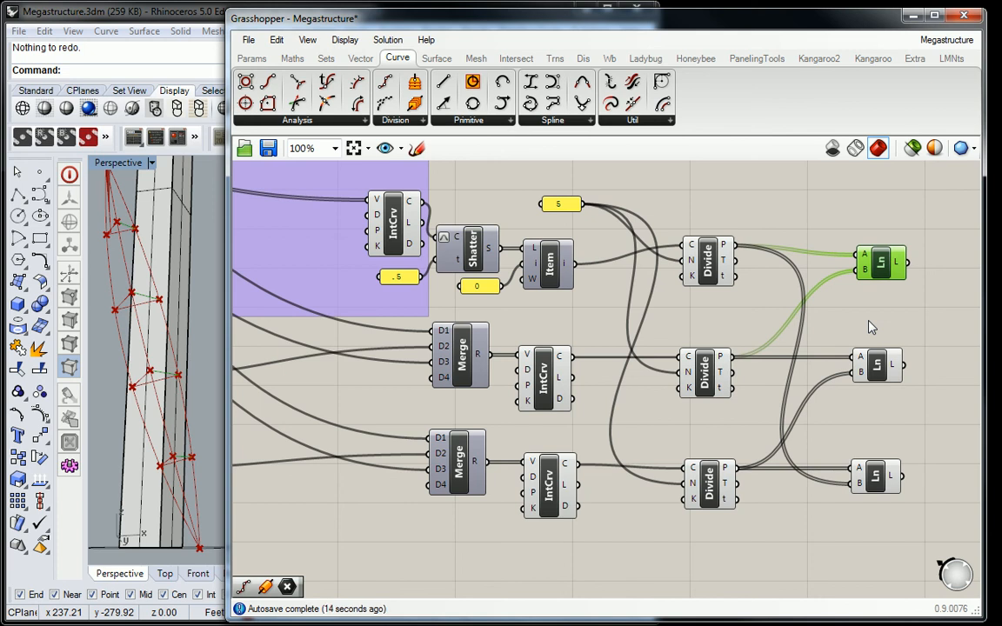
Move the uppermost IntCrv slightly away from Shatter and select the three Line components together
scroll(696, 202, down, 1)
right_drag(696, 202, 736, 218)
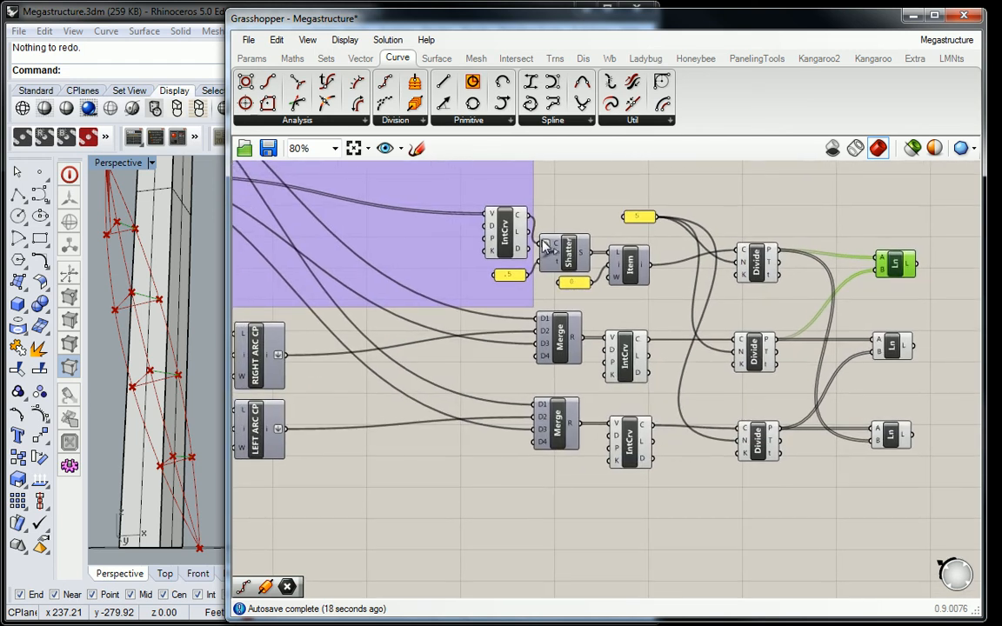
drag(514, 237, 500, 242)
click(563, 208)
right_drag(706, 248, 696, 256)
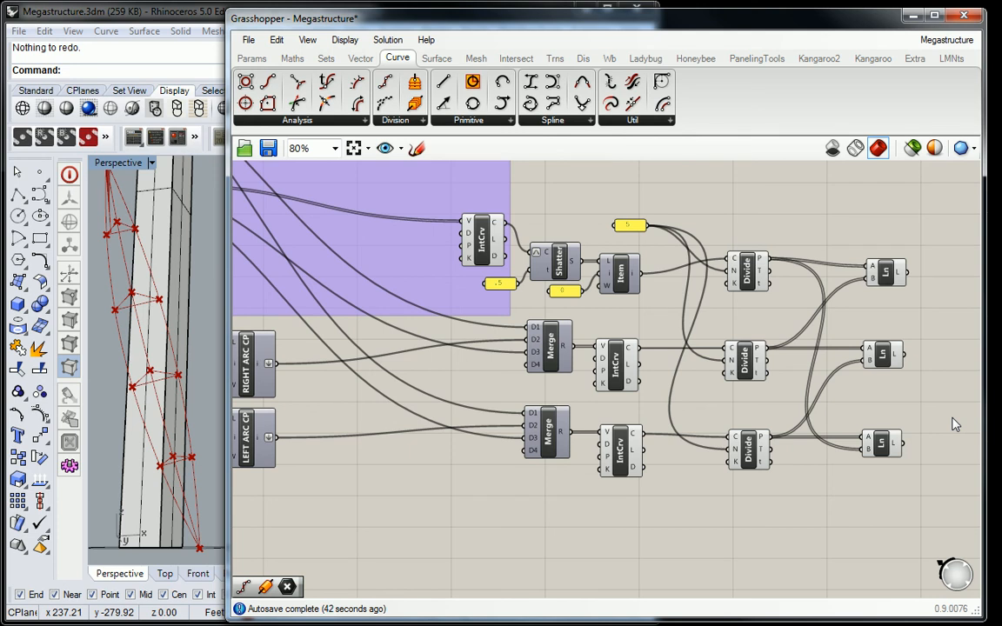
drag(876, 249, 859, 527)
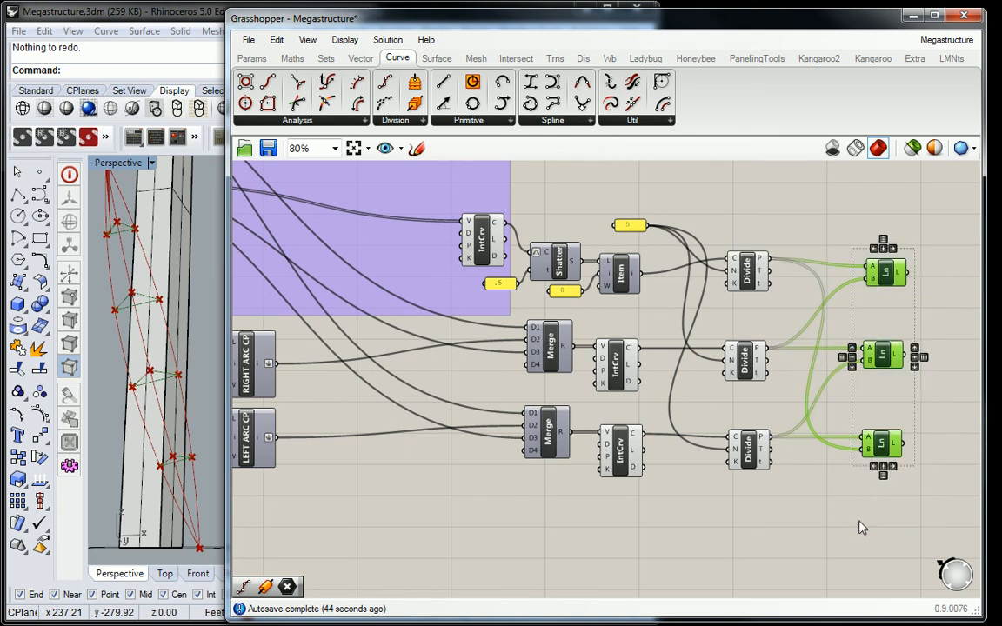